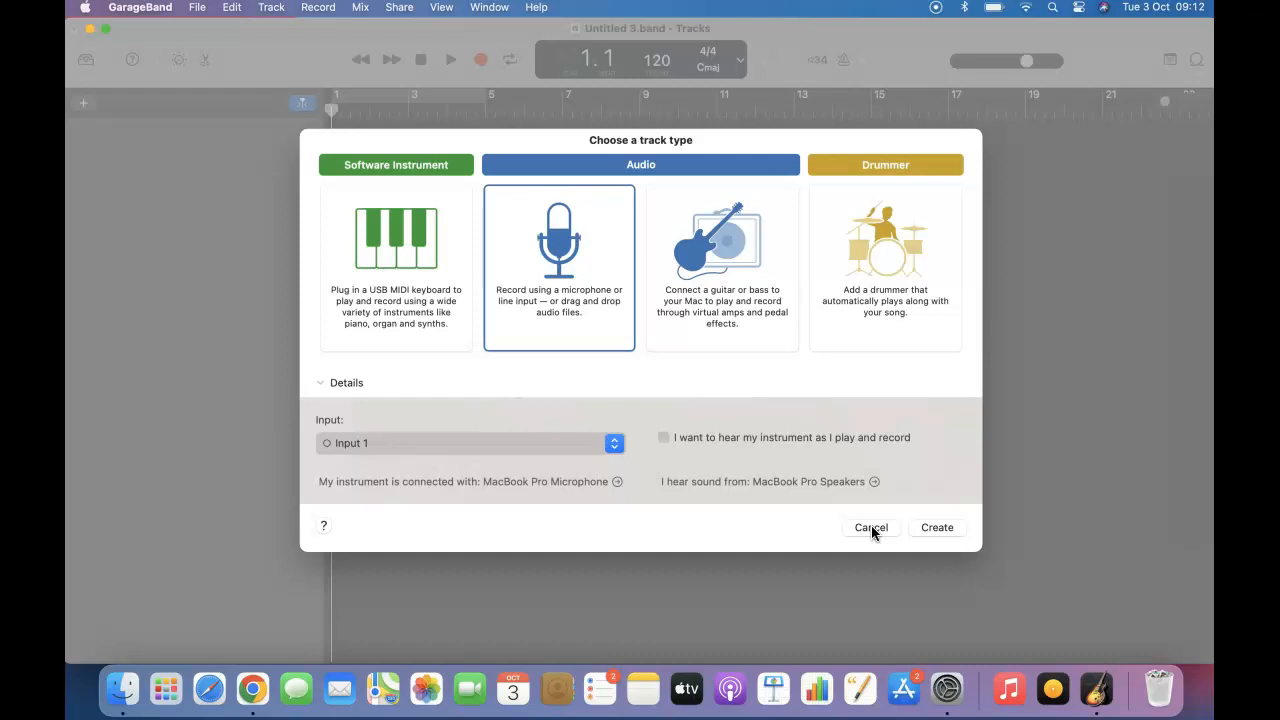
Start a new empty project with a software instrument track and close the Musical Typing window.
left_click(871, 528)
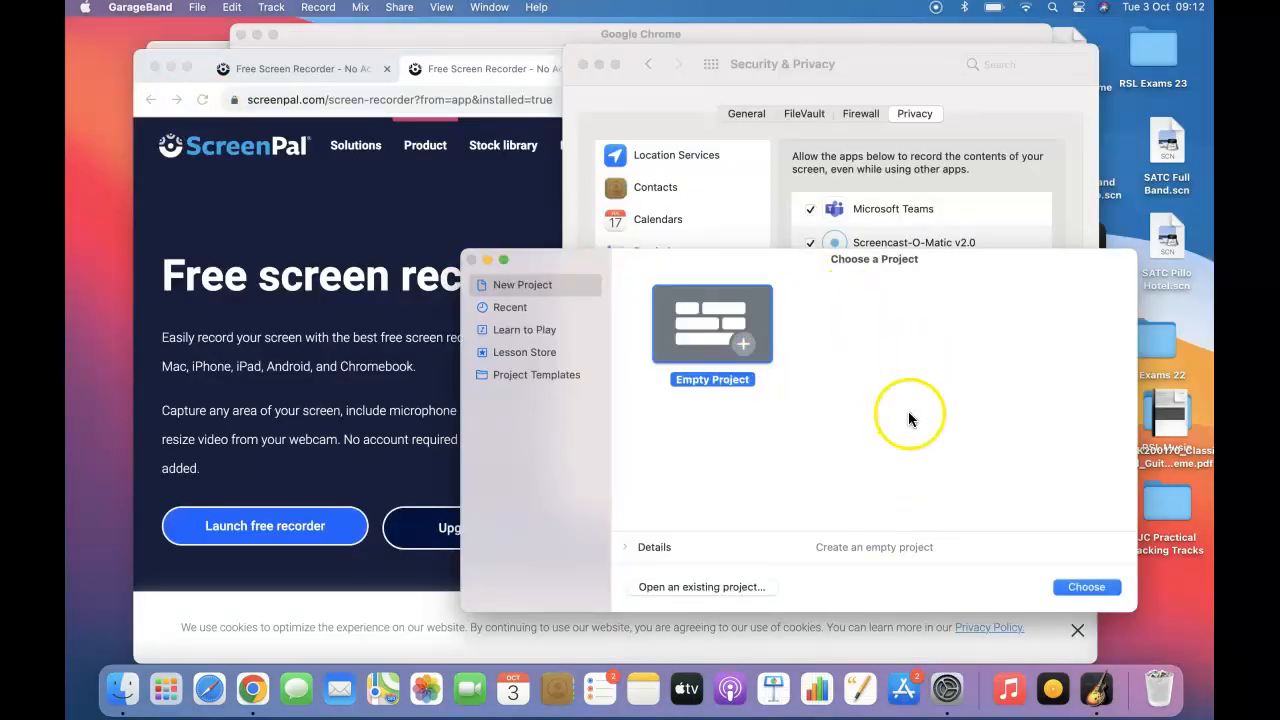
left_click(705, 334)
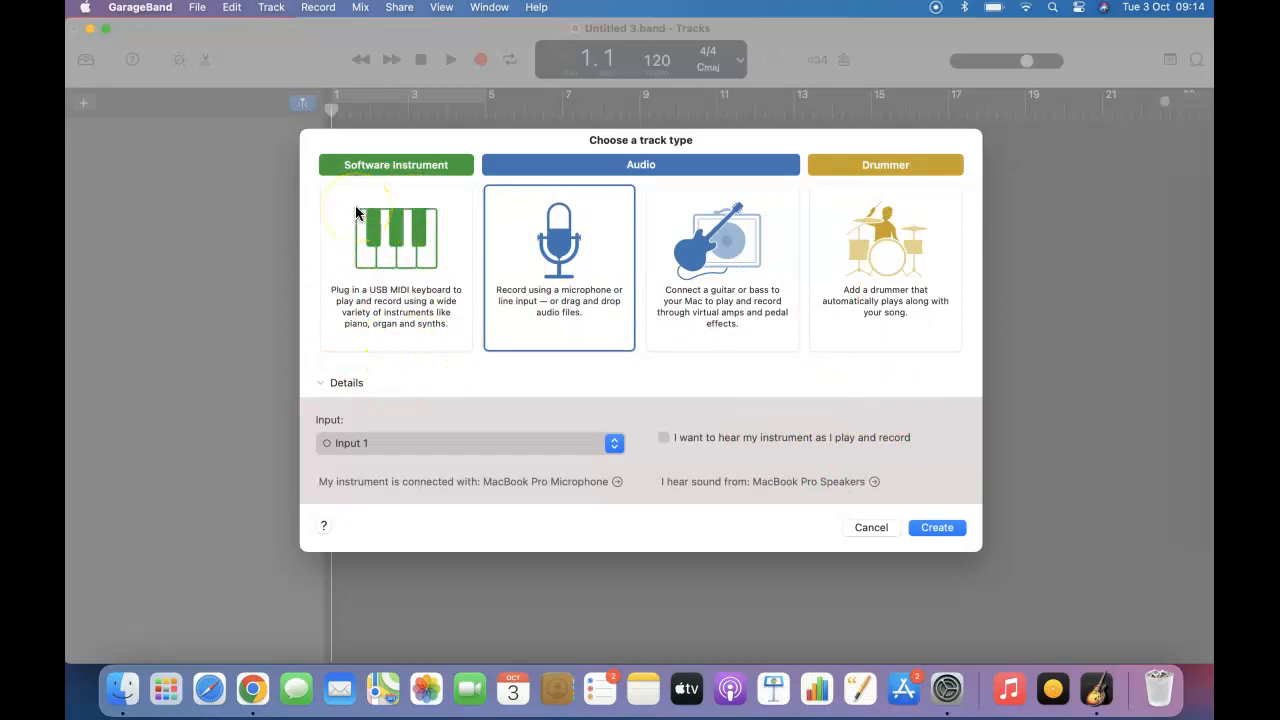
left_click(412, 287)
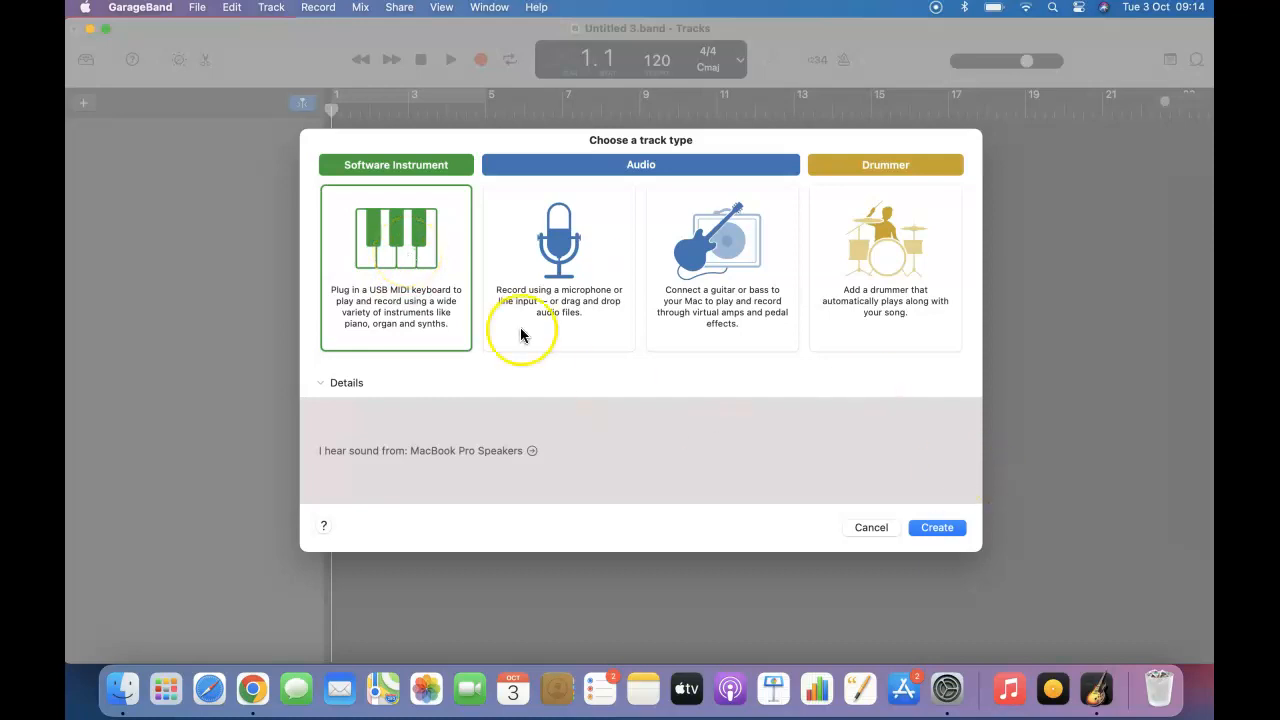
left_click(940, 527)
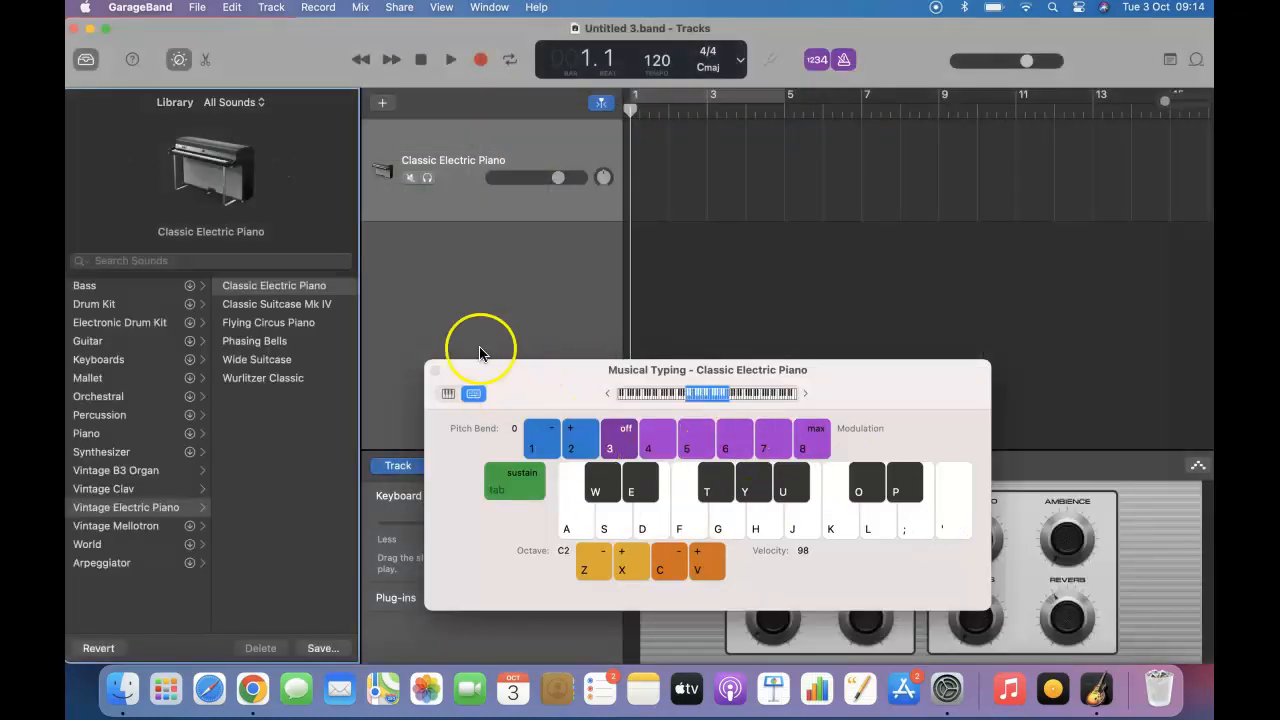
left_click(436, 372)
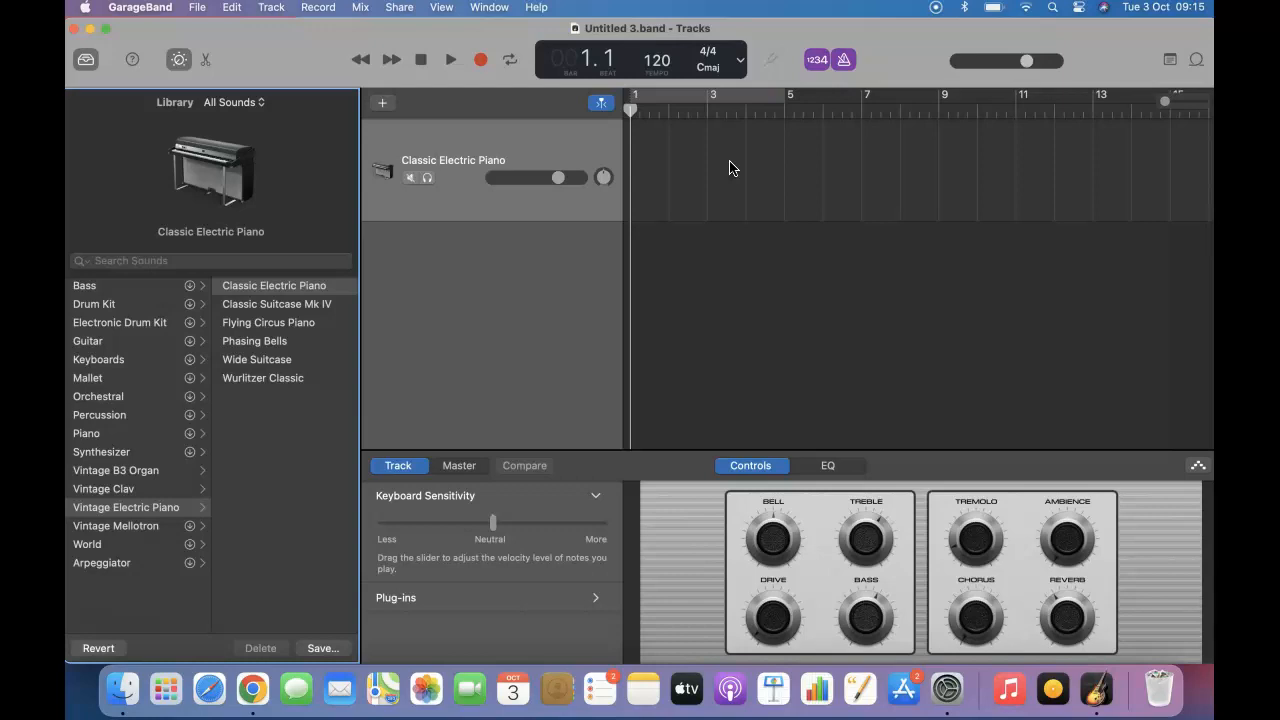
Look through the library's instrument categories and assign the 90s Solid Synth Bass from the Synthesizer bass sounds to the track.
left_click(137, 492)
left_click(111, 379)
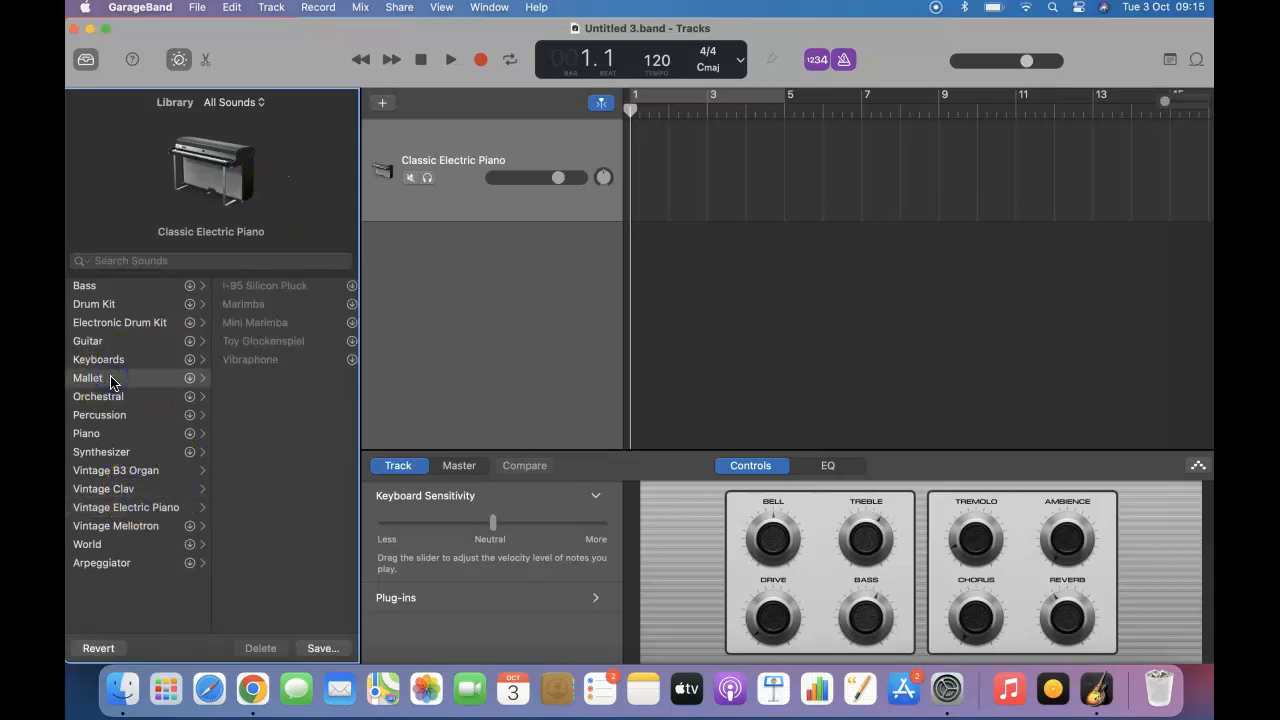
left_click(106, 396)
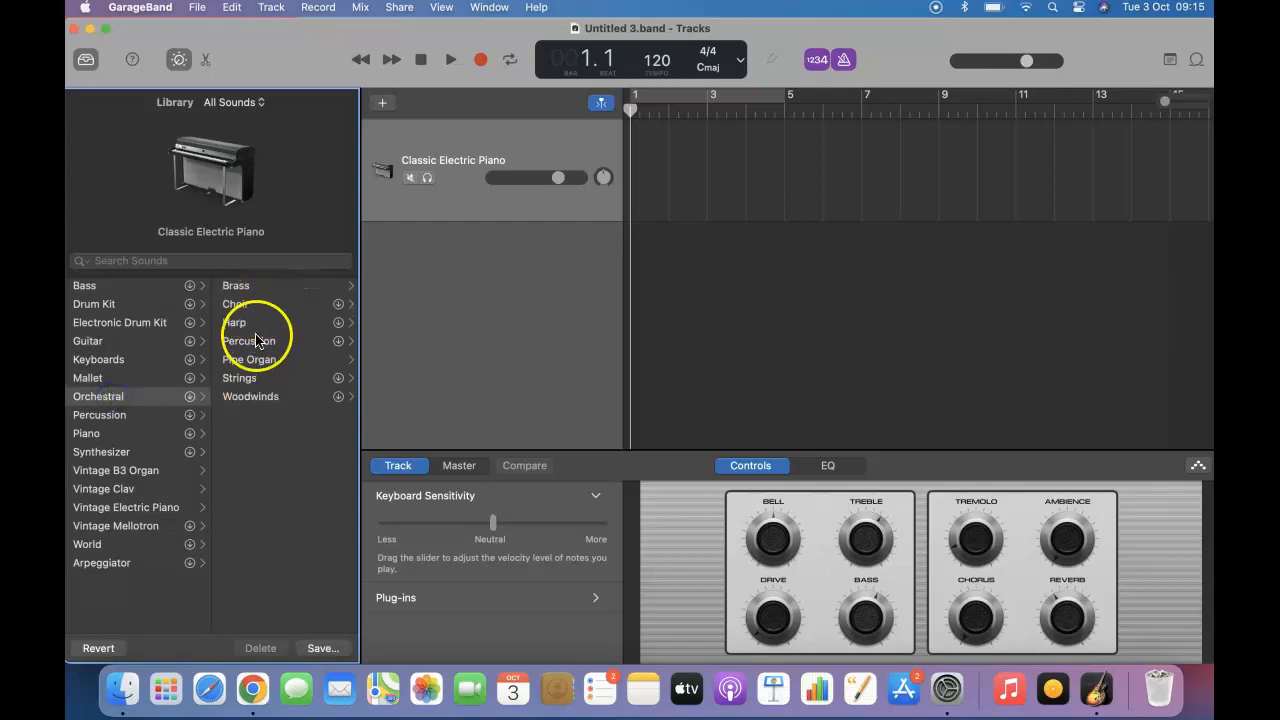
left_click(125, 414)
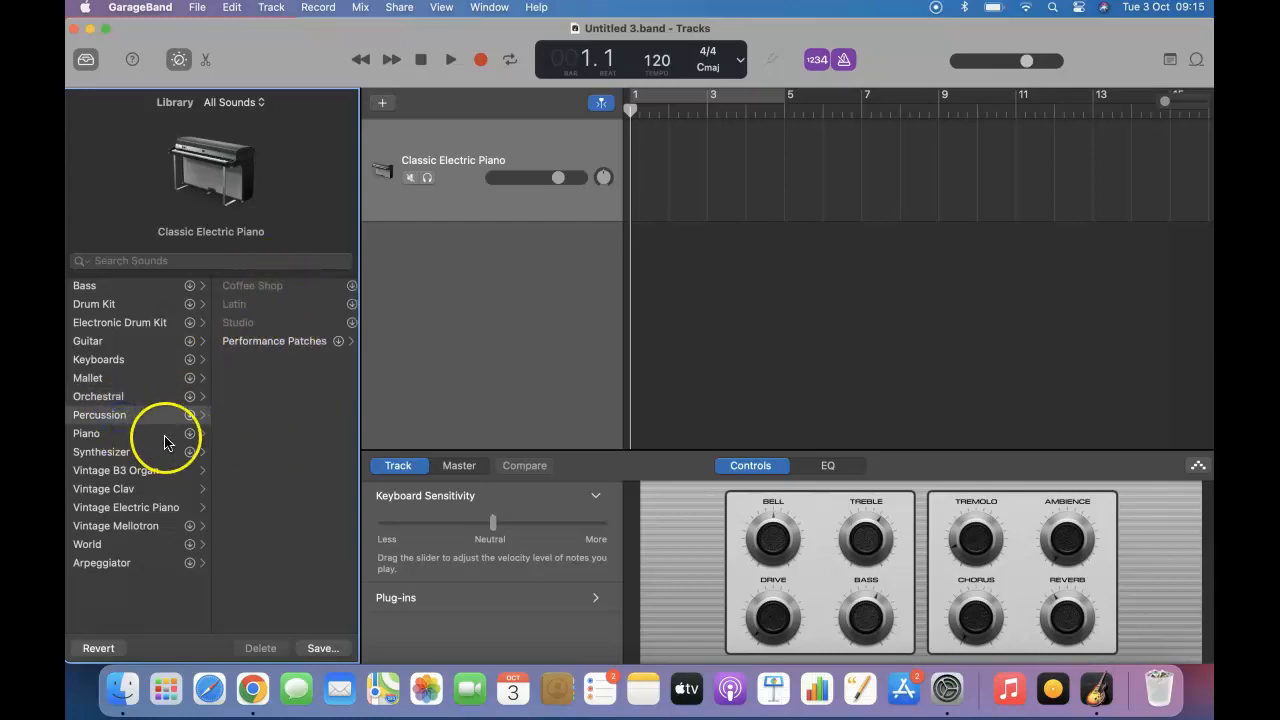
left_click(137, 451)
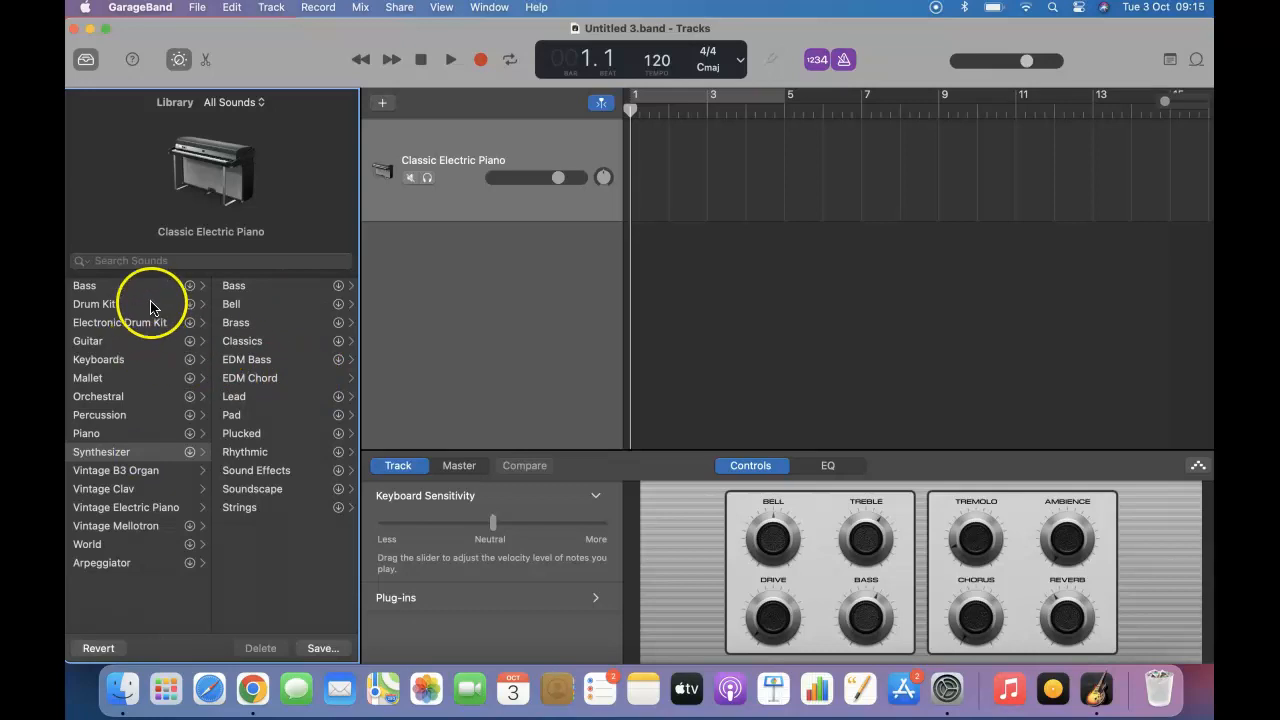
left_click(250, 360)
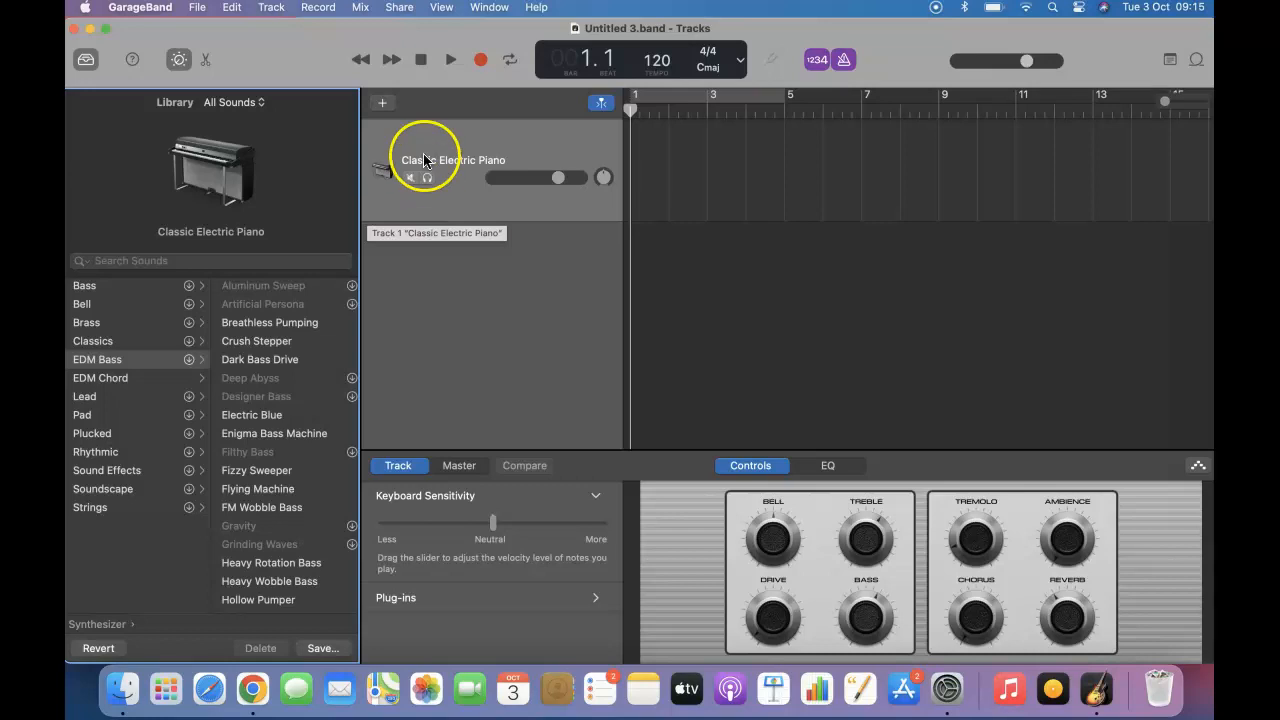
left_click(97, 286)
left_click(267, 306)
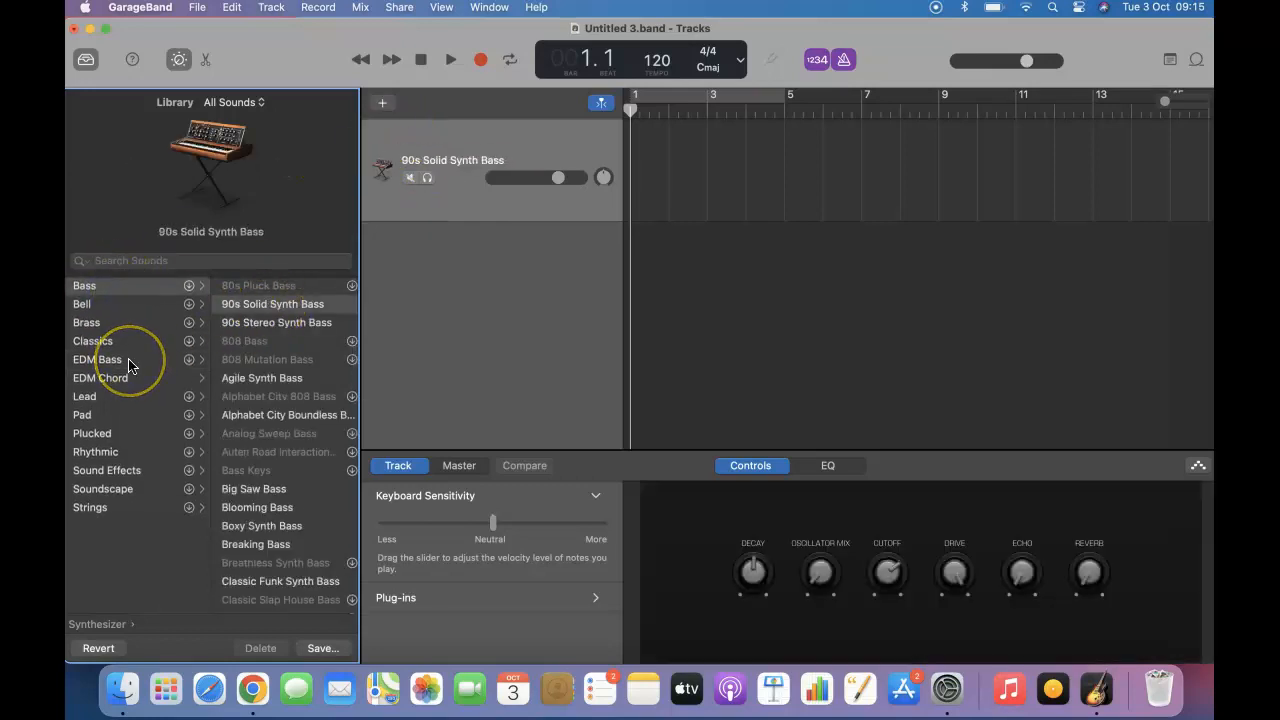
left_click(198, 8)
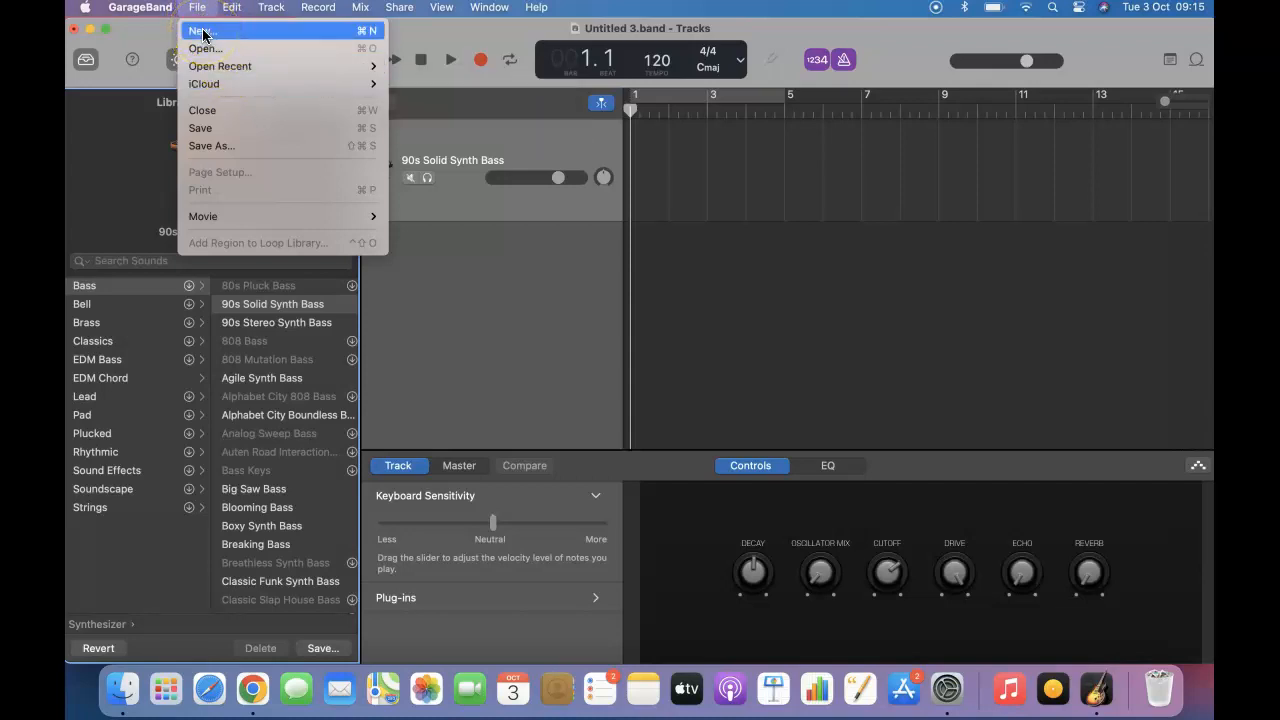
left_click(203, 33)
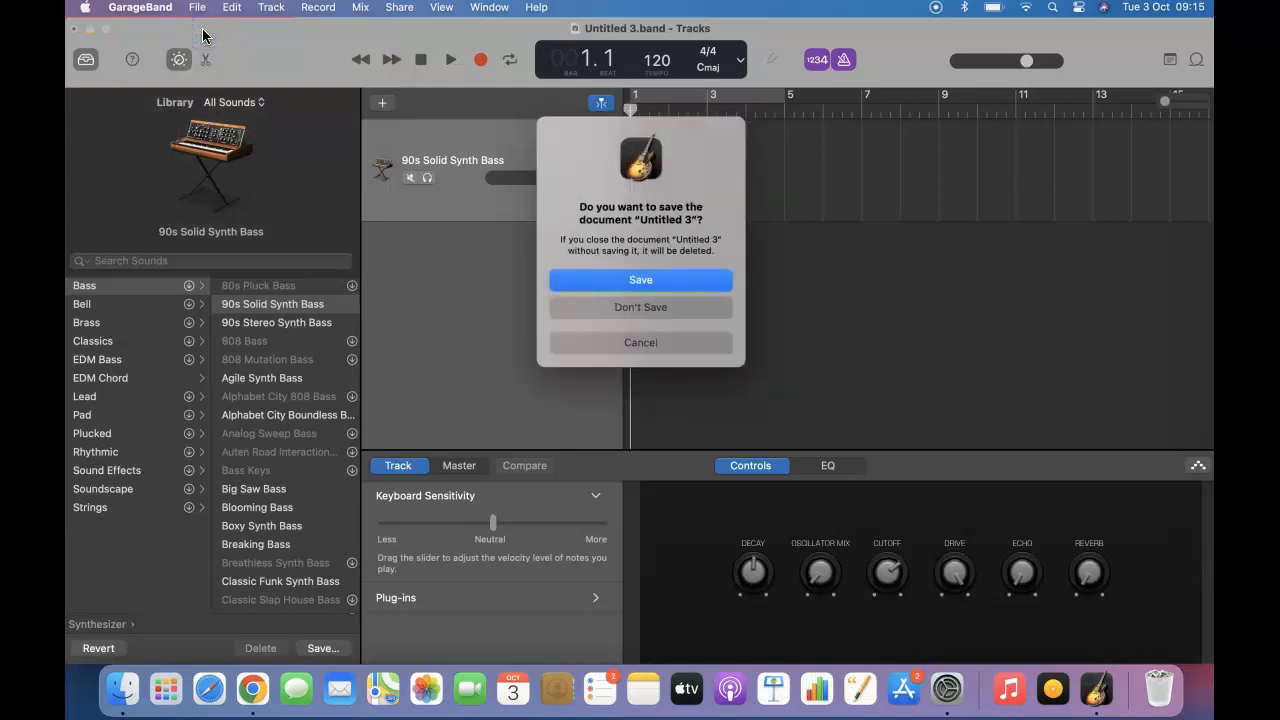
left_click(648, 345)
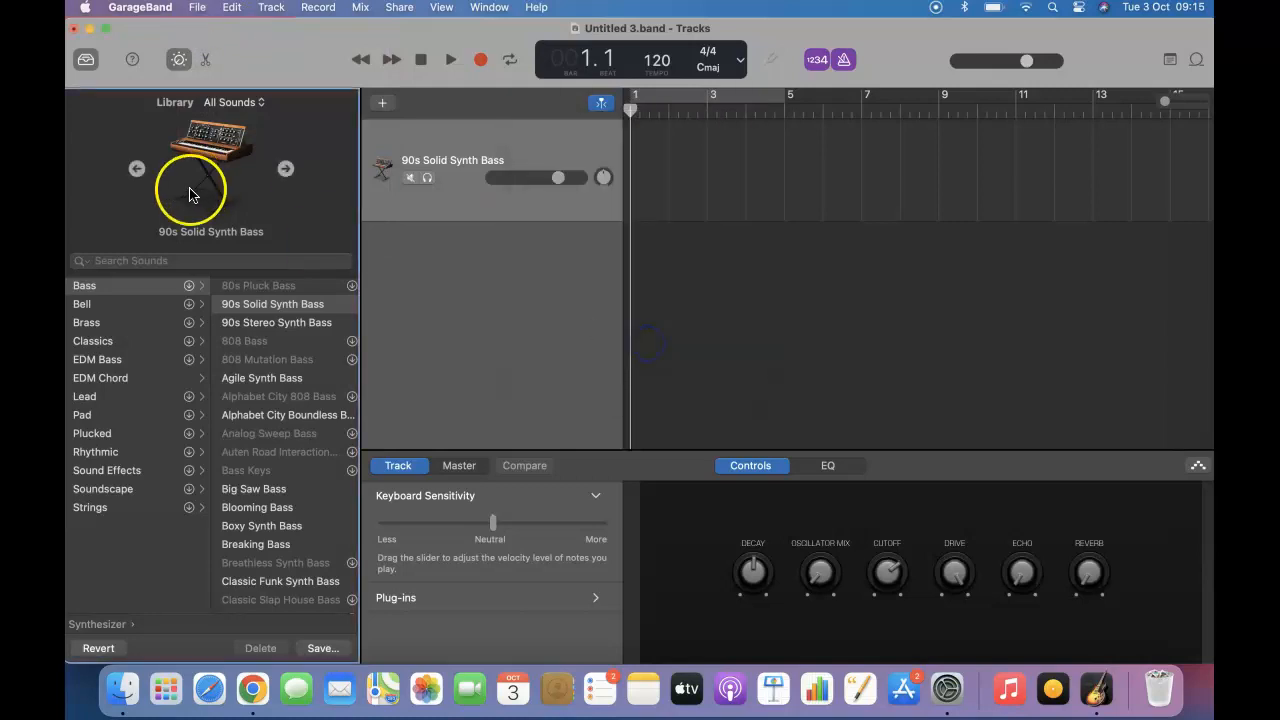
left_click(380, 106)
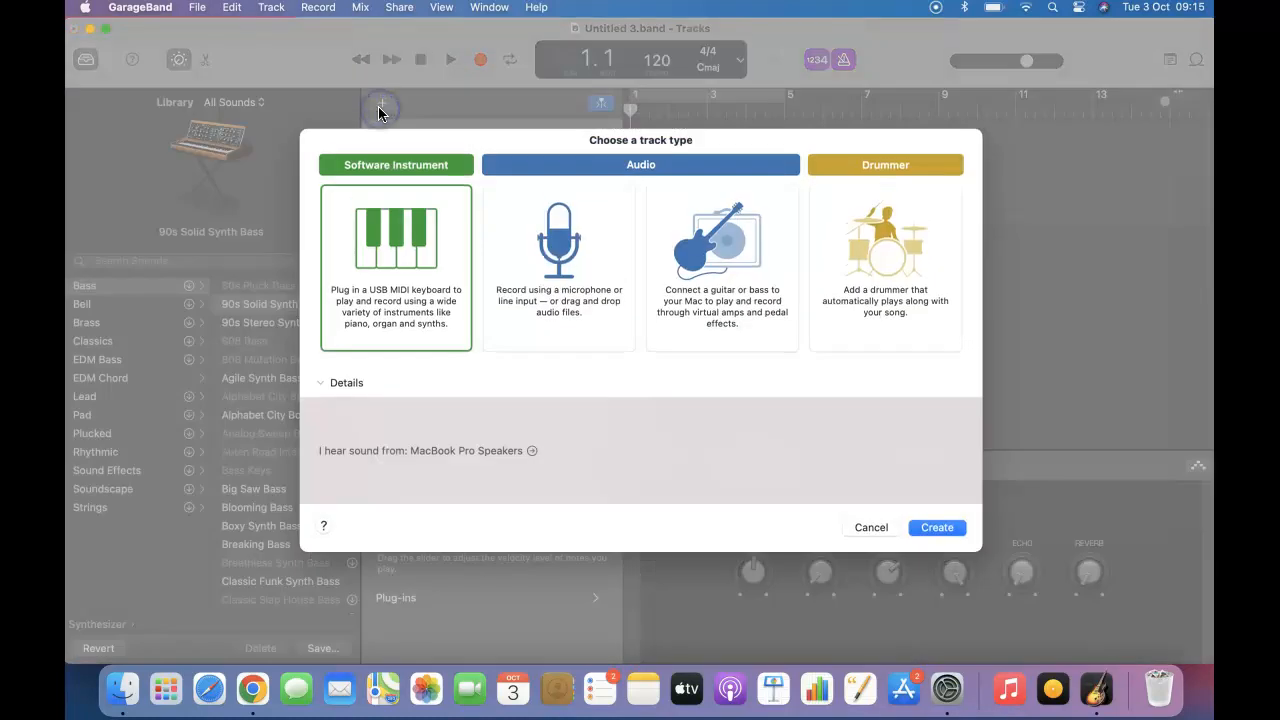
left_click(864, 526)
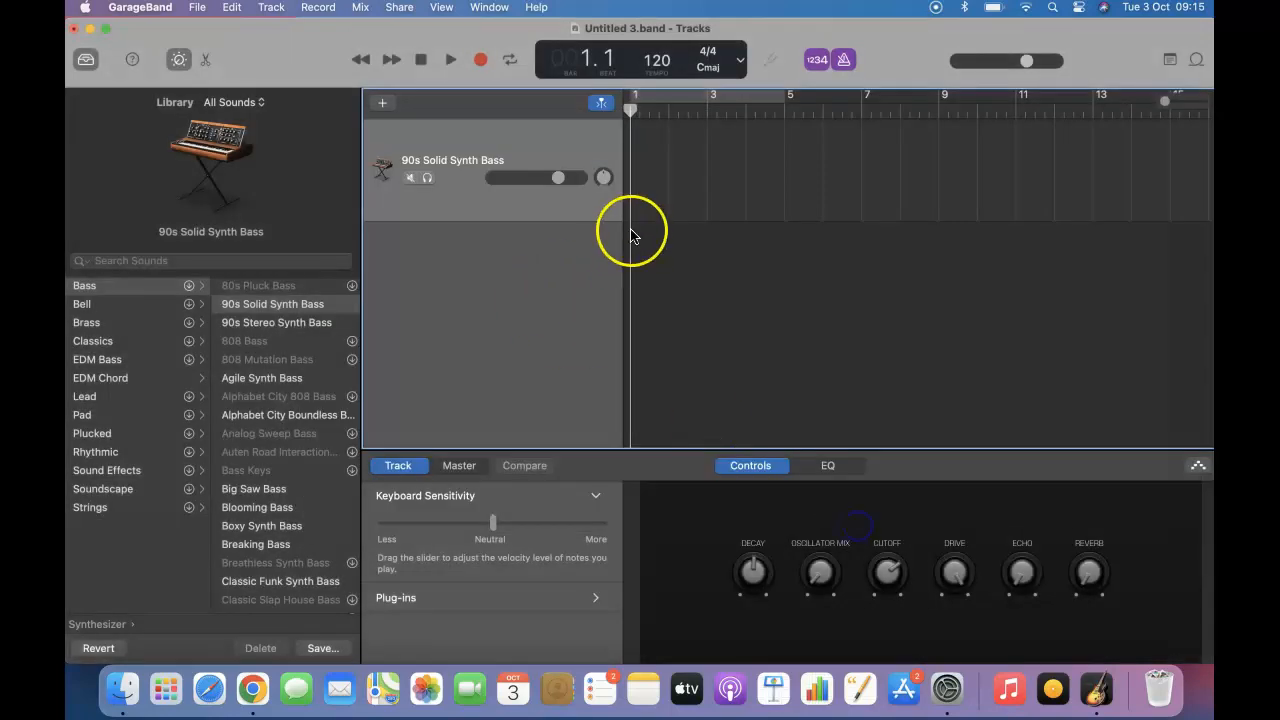
Add a Drummer track and play back the opening of its drum region, stopping early in the second bar.
left_click(383, 103)
left_click(873, 252)
left_click(873, 252)
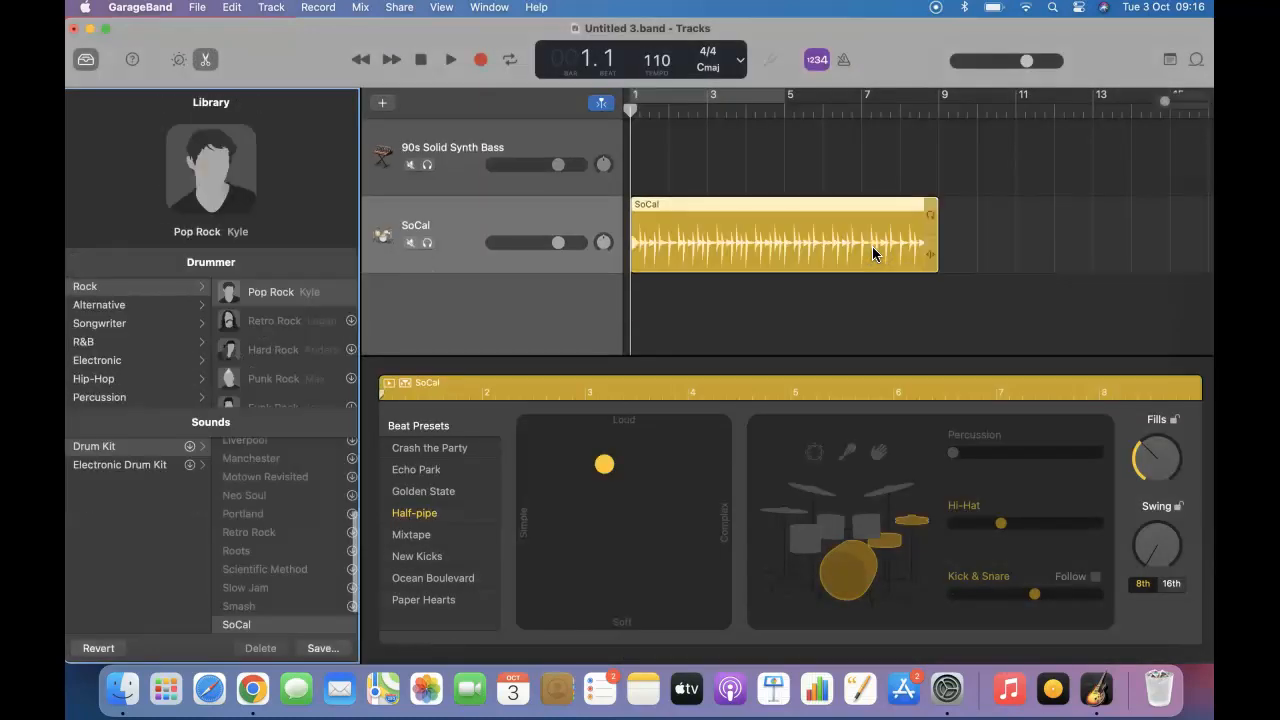
left_click(446, 60)
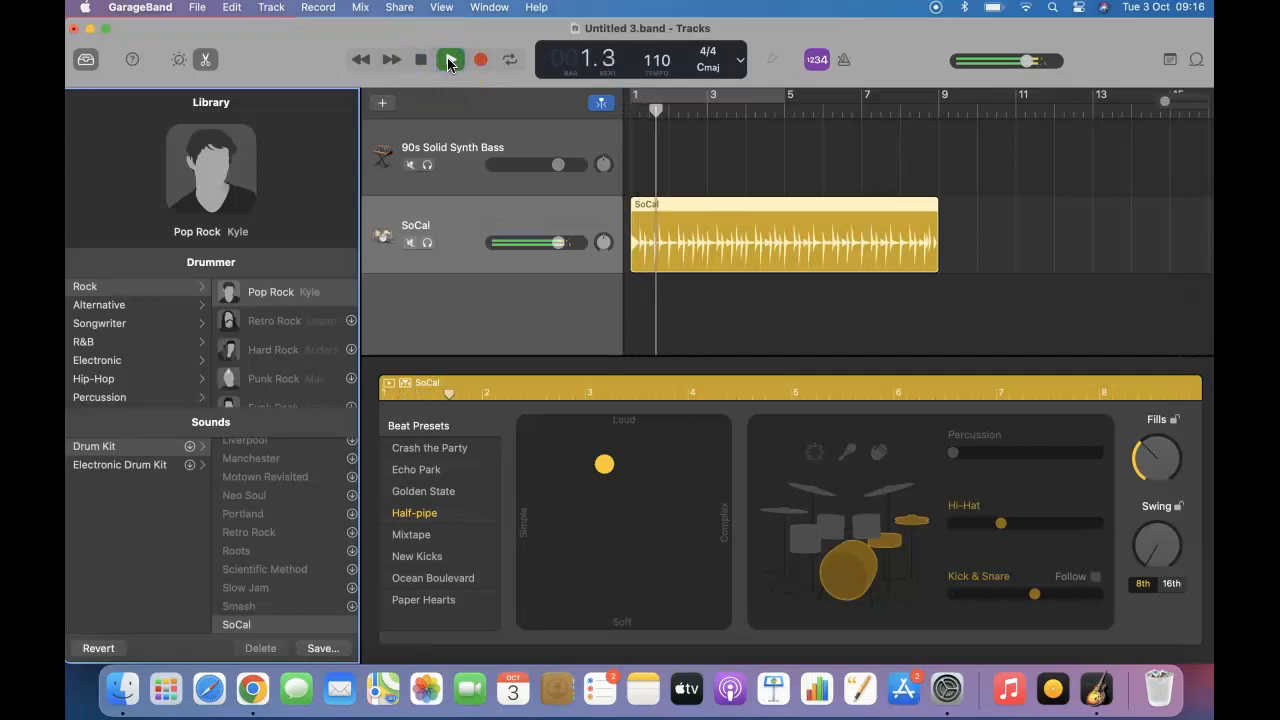
left_click(421, 60)
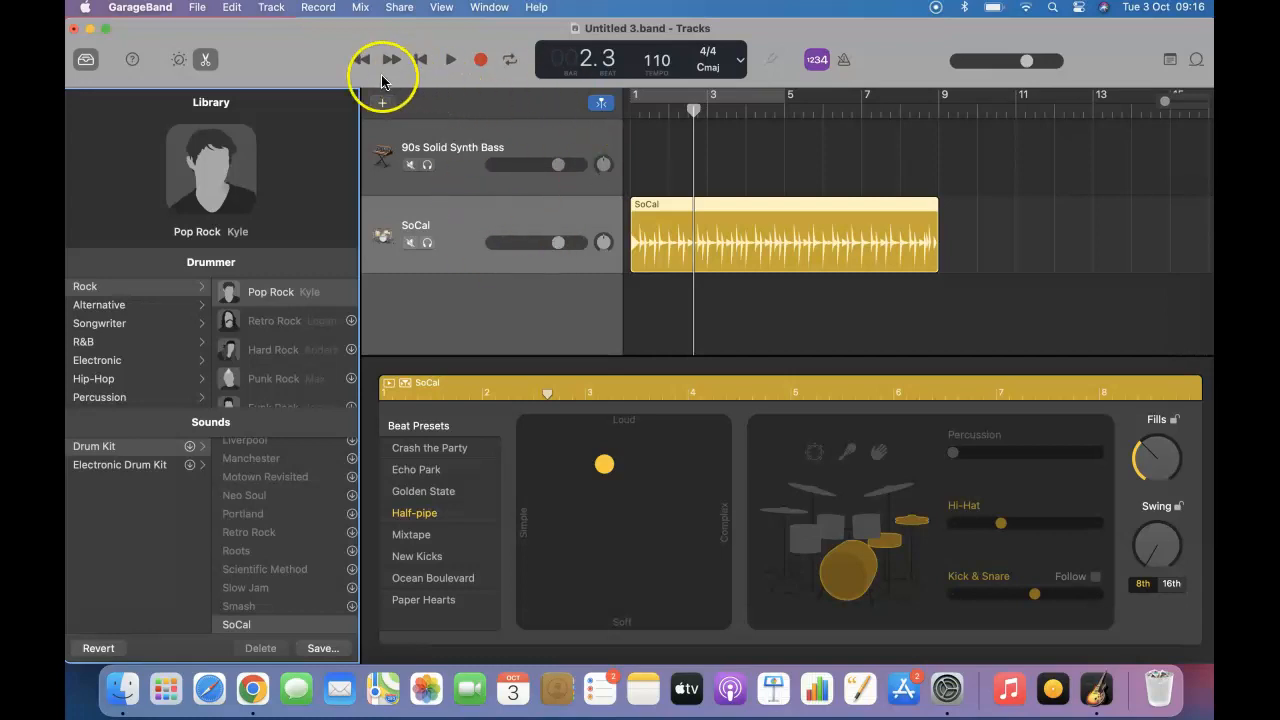
Add a microphone audio track and show the Voice sounds available for it.
left_click(382, 102)
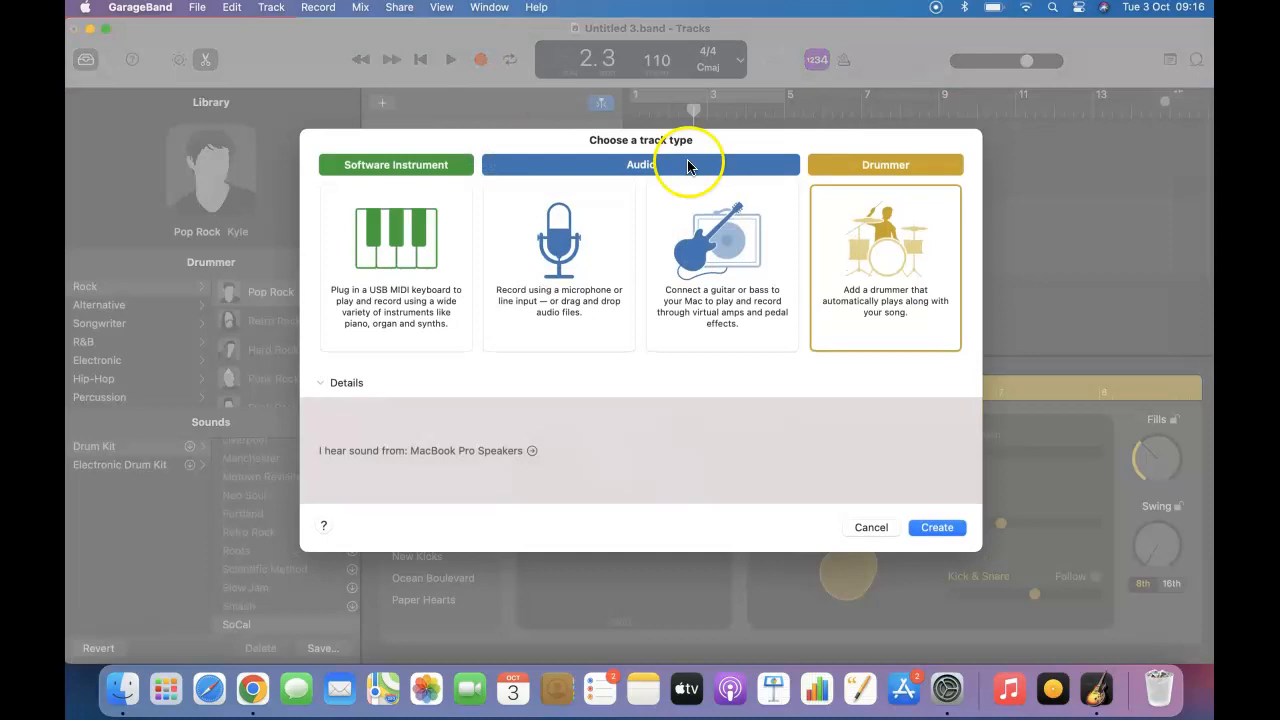
double_click(554, 272)
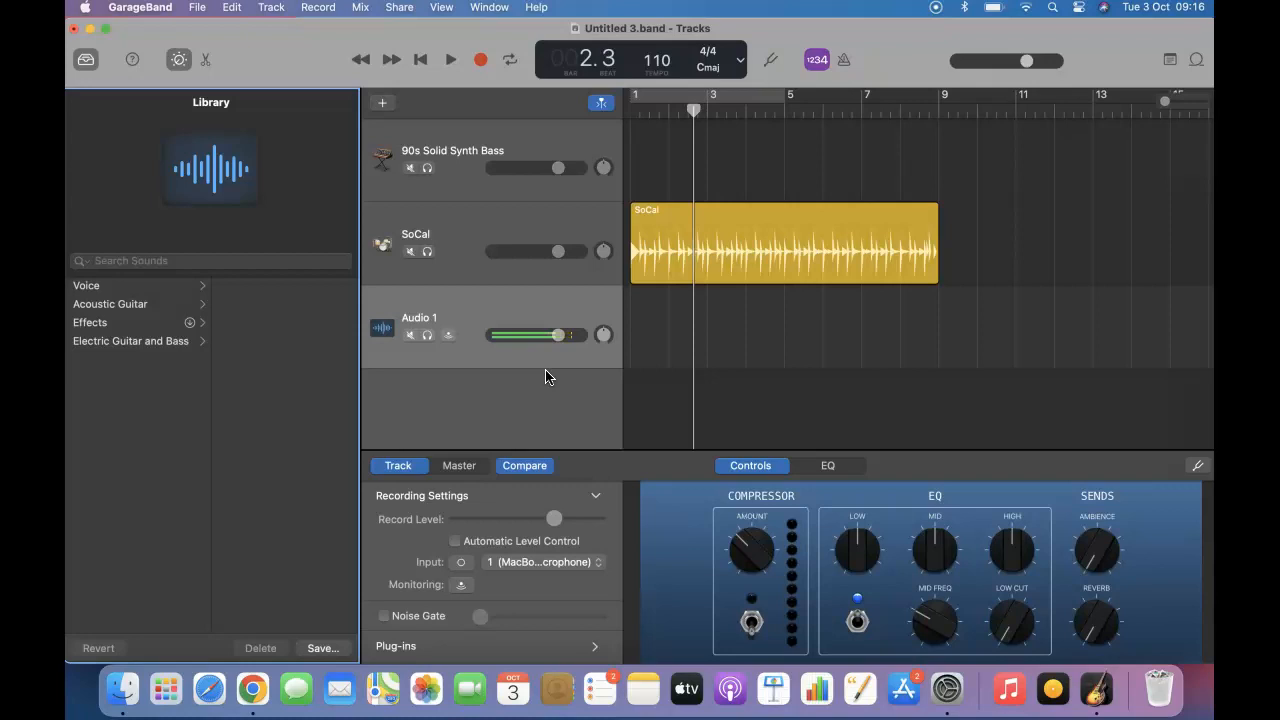
left_click(104, 287)
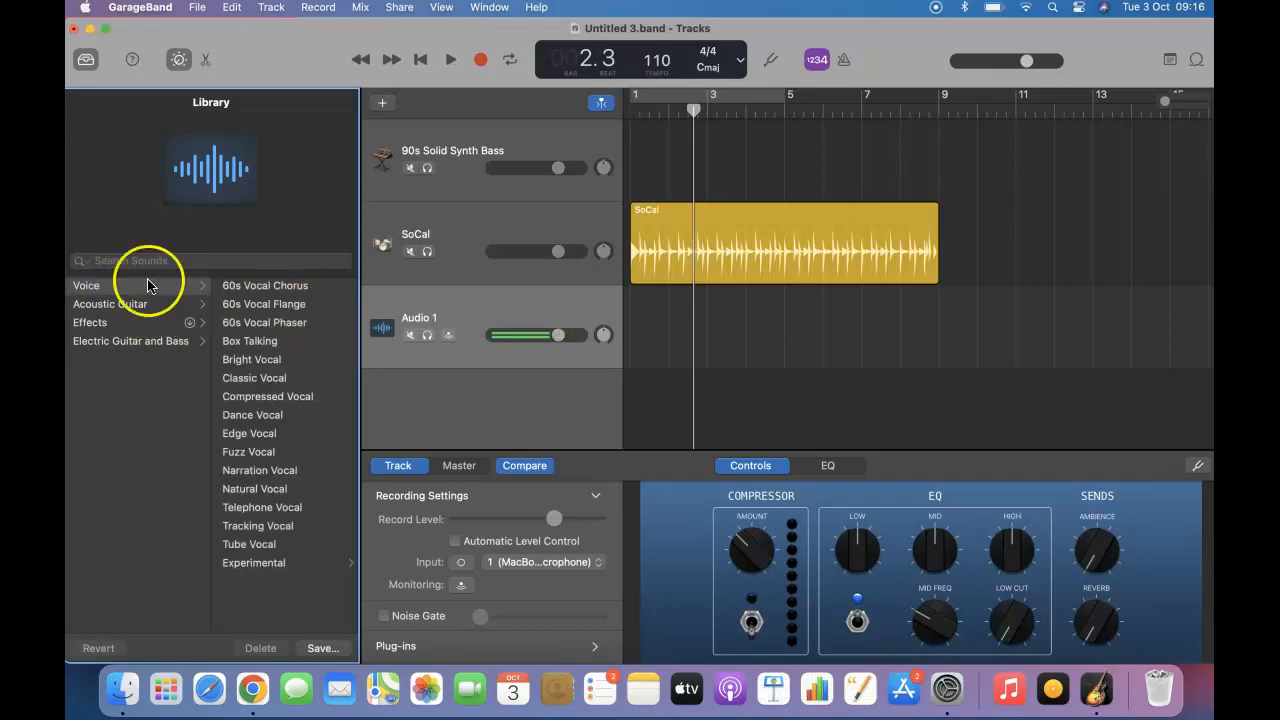
Try the voice sounds on the audio track one after another, from 60s Vocal Chorus down to Fuzz Vocal, leaving Fuzz Vocal selected.
left_click(265, 286)
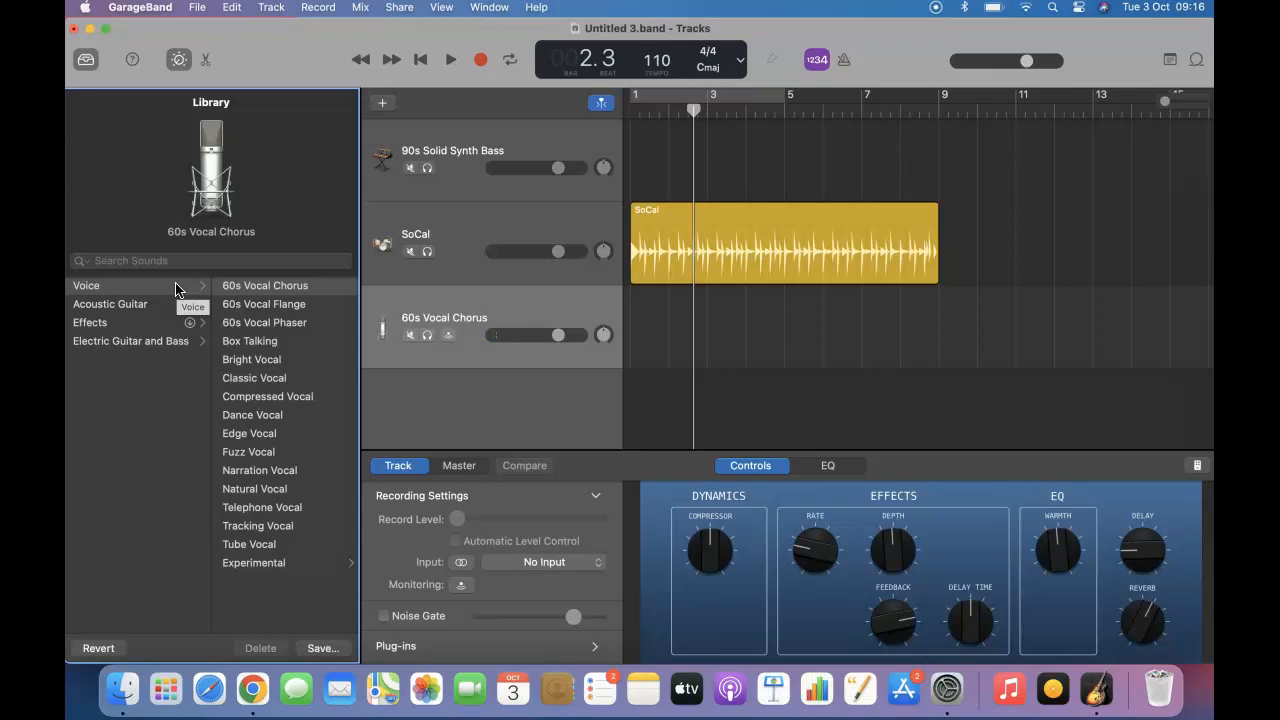
left_click(241, 302)
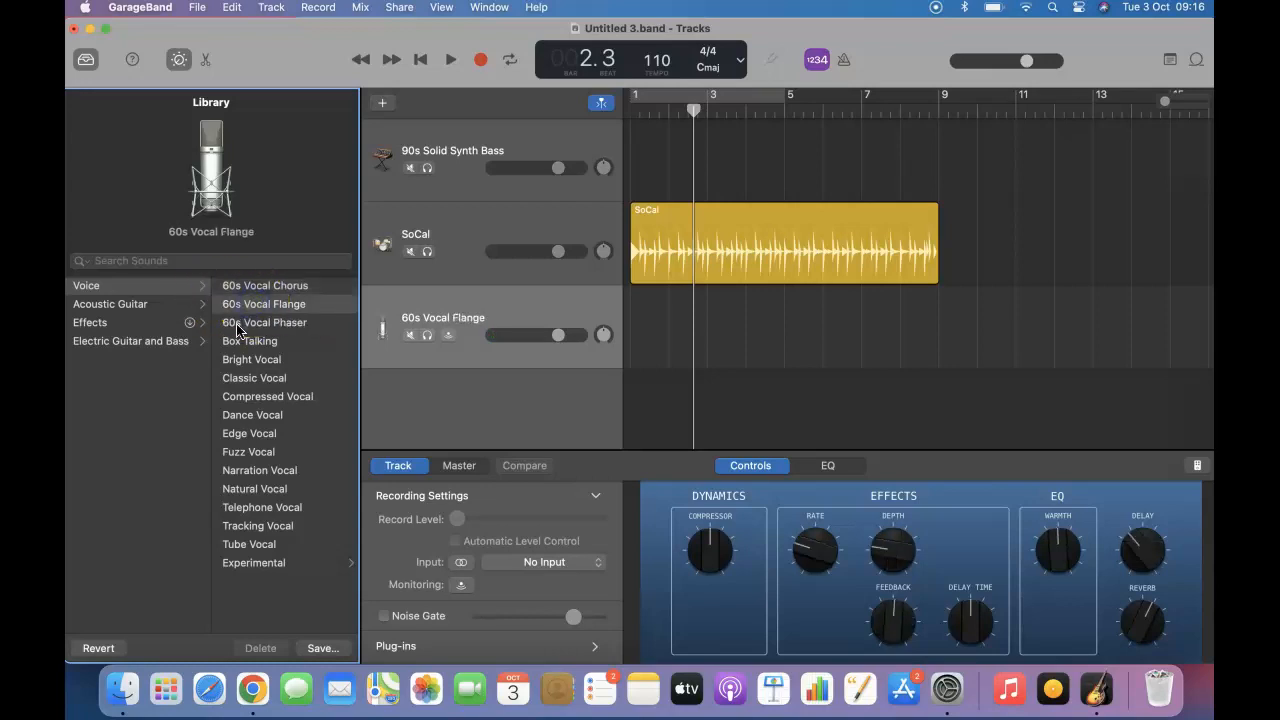
left_click(234, 324)
left_click(236, 340)
left_click(236, 360)
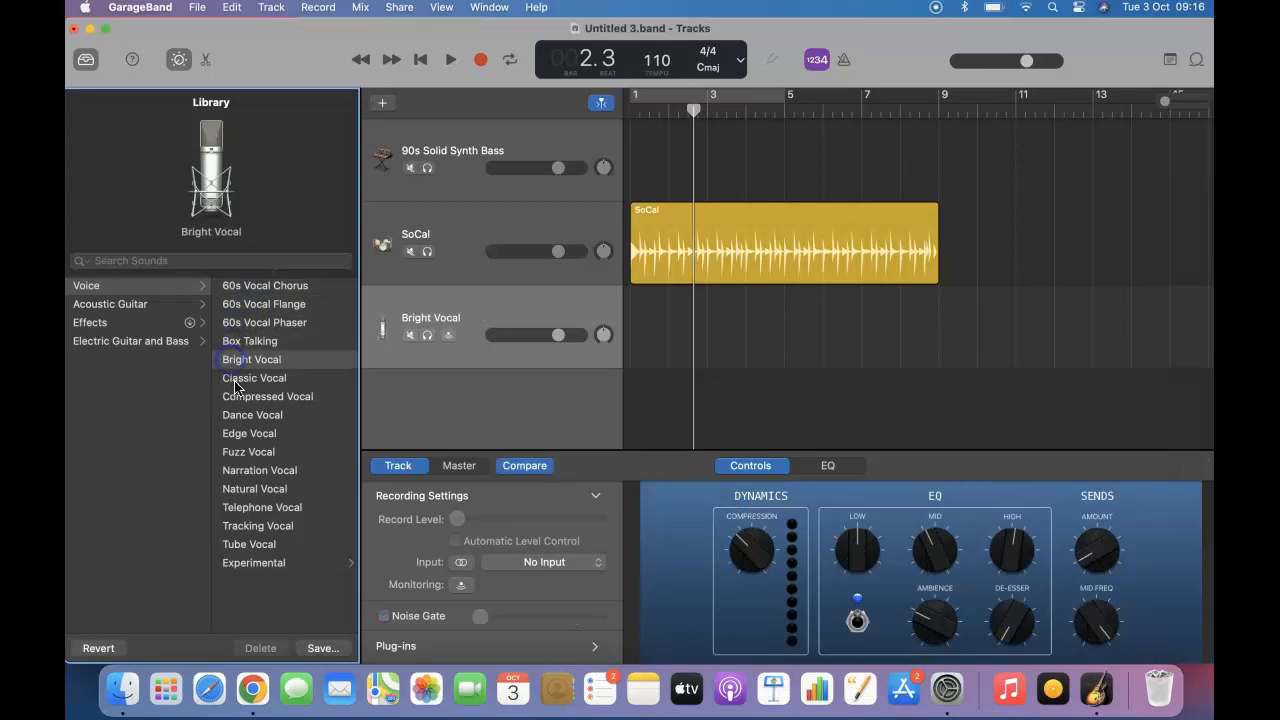
left_click(236, 379)
left_click(234, 397)
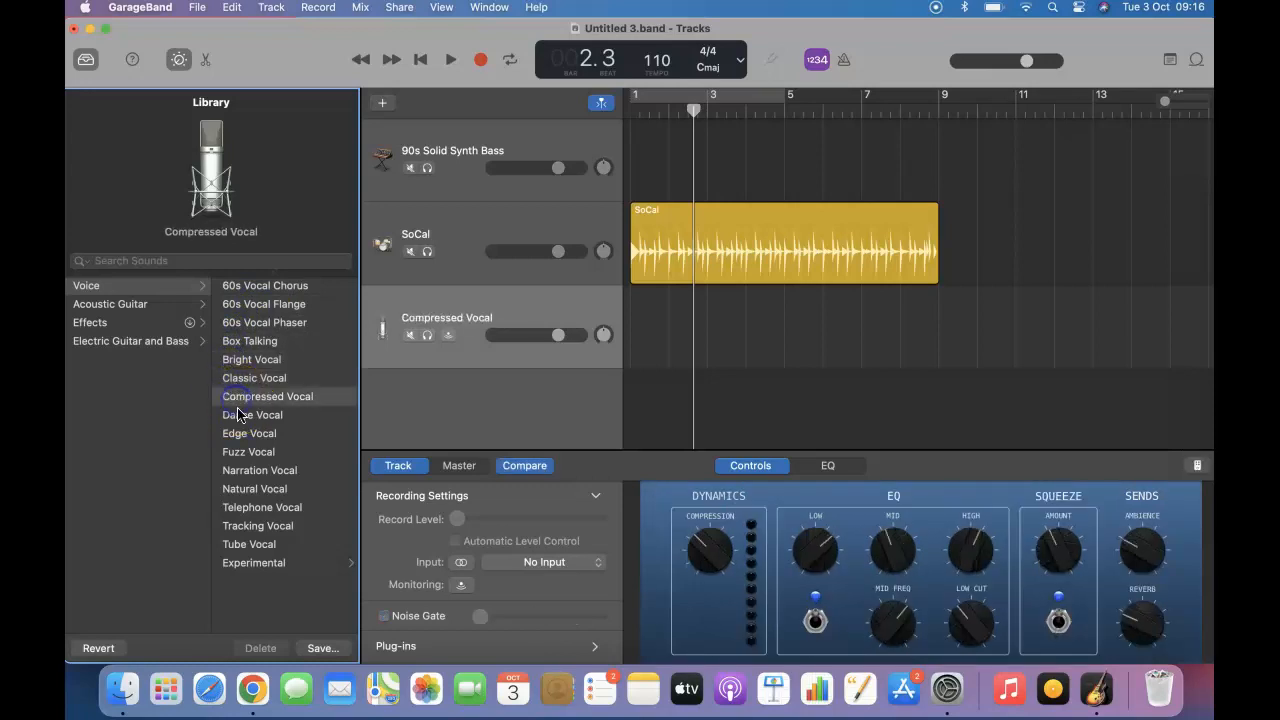
left_click(238, 418)
left_click(240, 434)
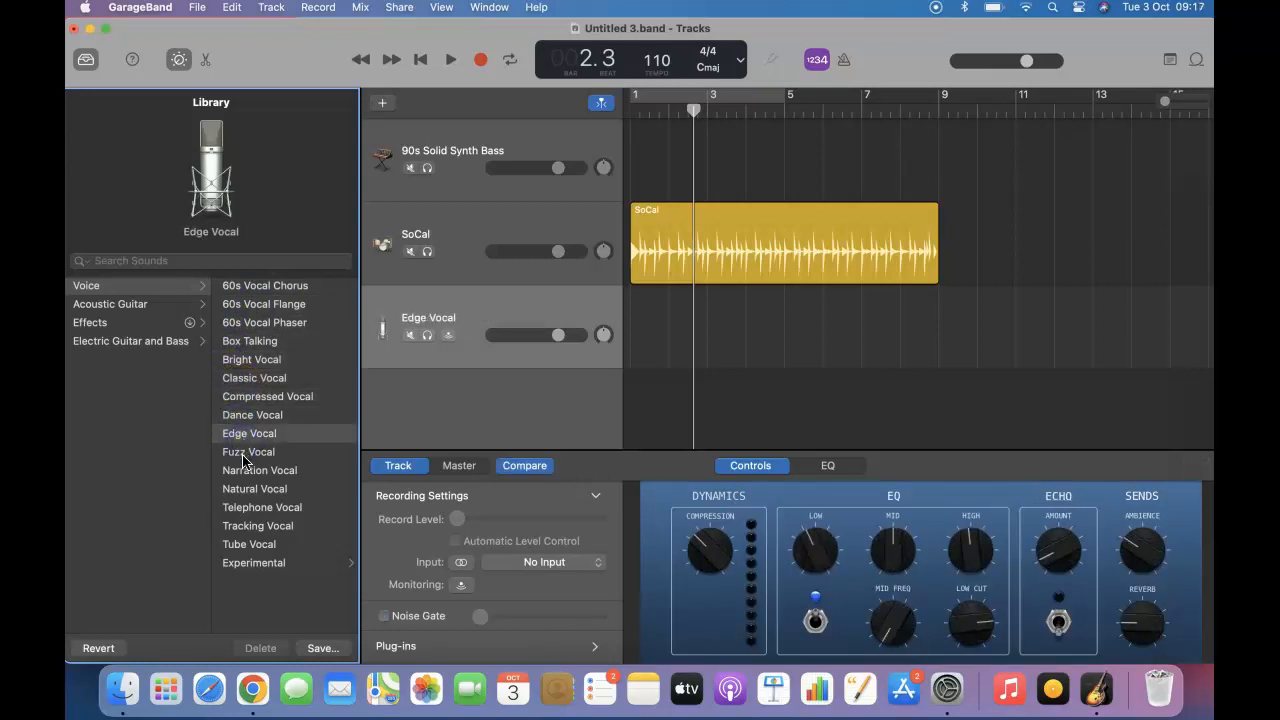
left_click(243, 454)
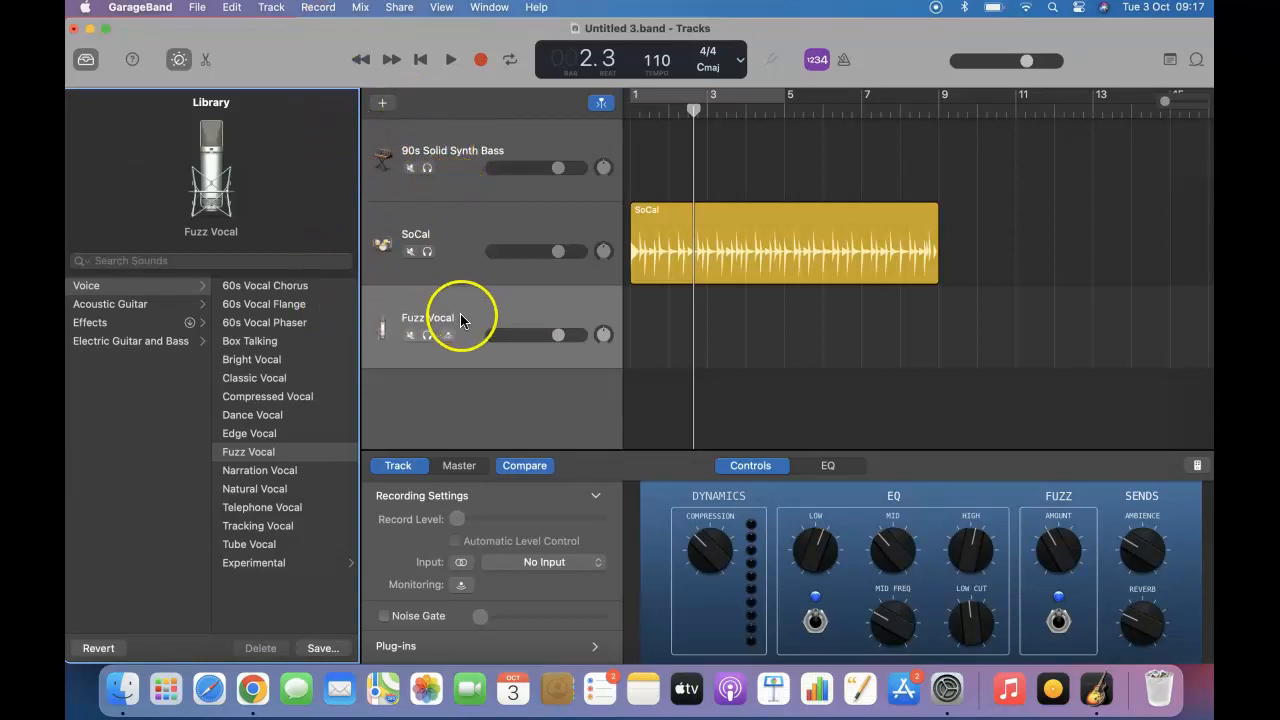
Add a guitar or bass audio track and look through its clean, crunch, distorted and experimental guitar sounds.
left_click(381, 103)
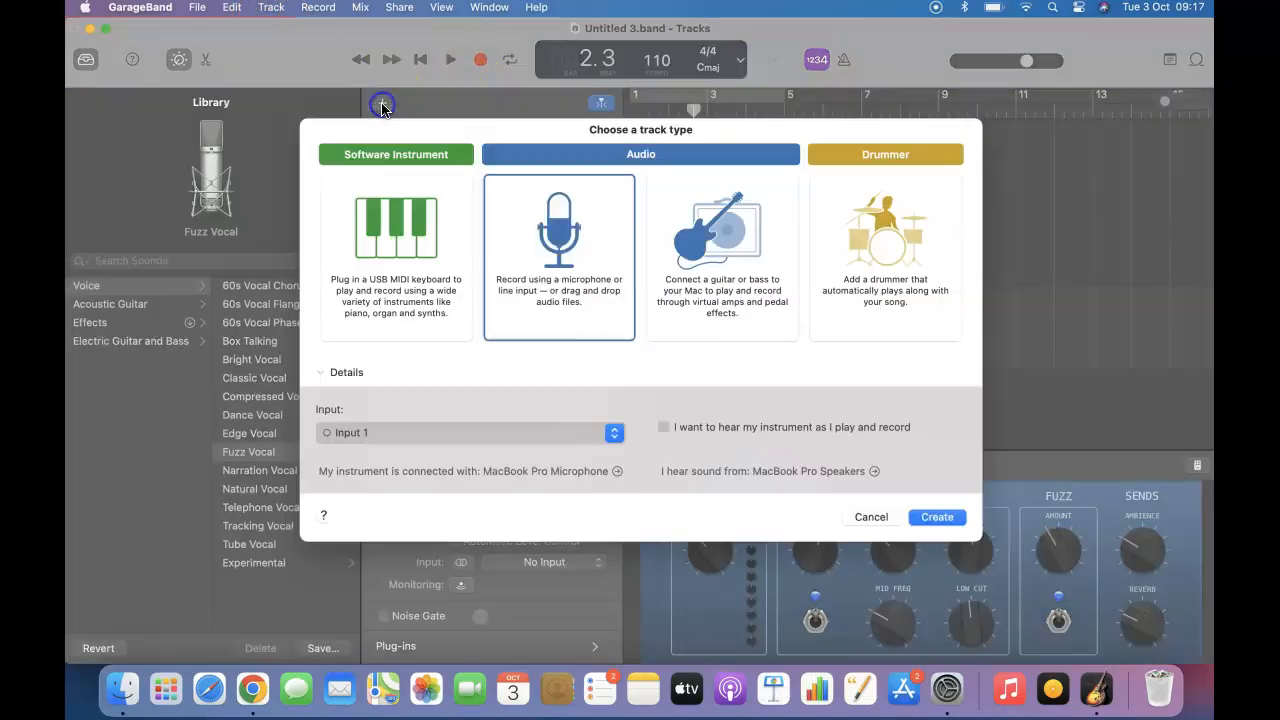
left_click(713, 287)
left_click(713, 287)
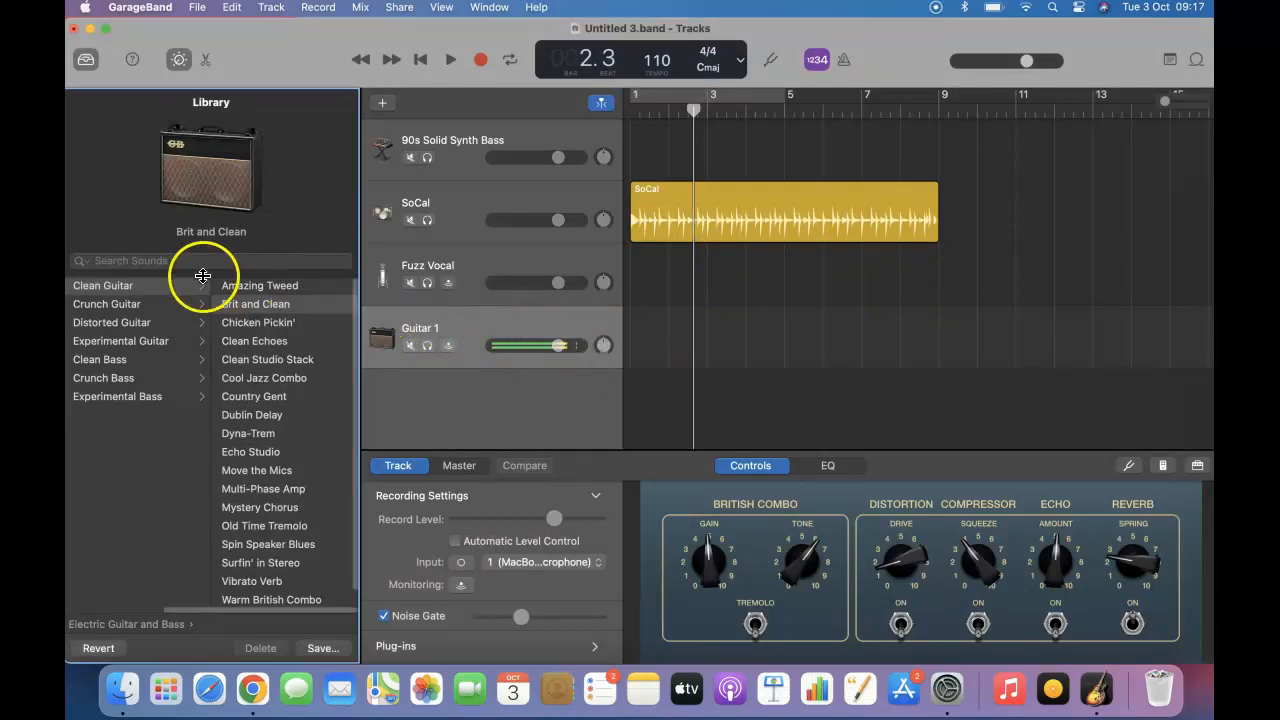
left_click(157, 306)
left_click(132, 322)
left_click(129, 344)
left_click(152, 288)
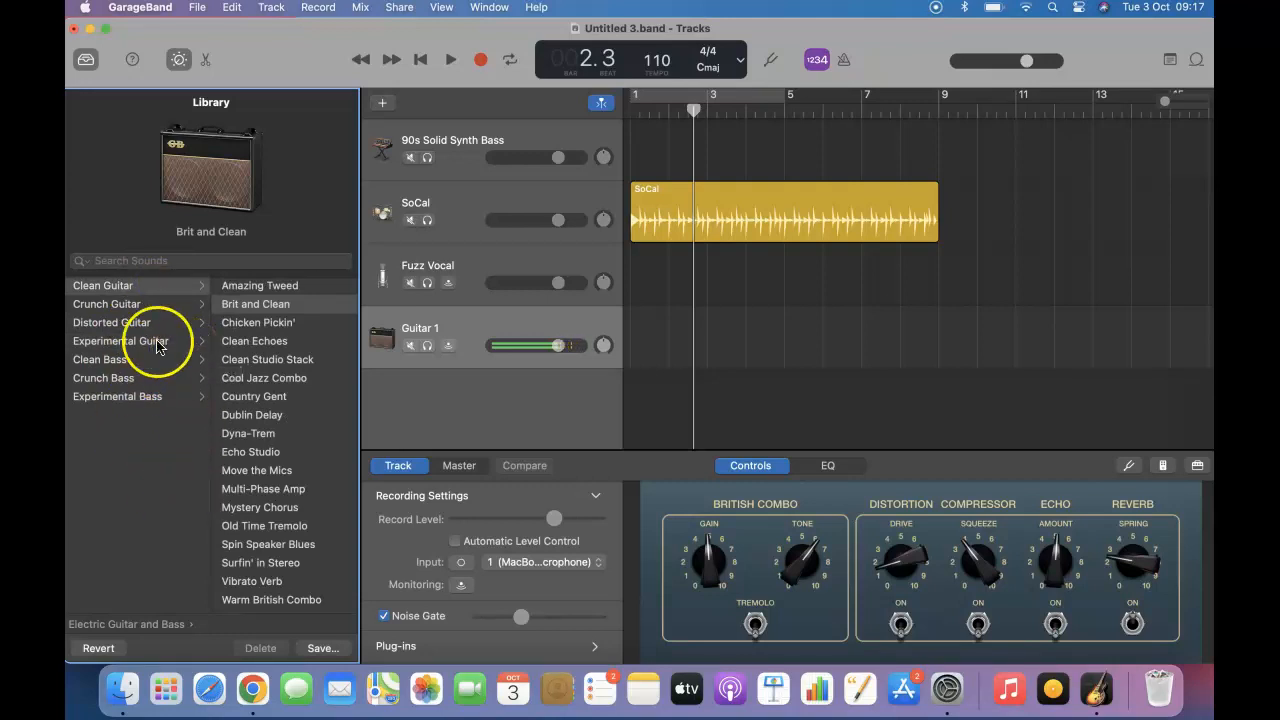
left_click(126, 306)
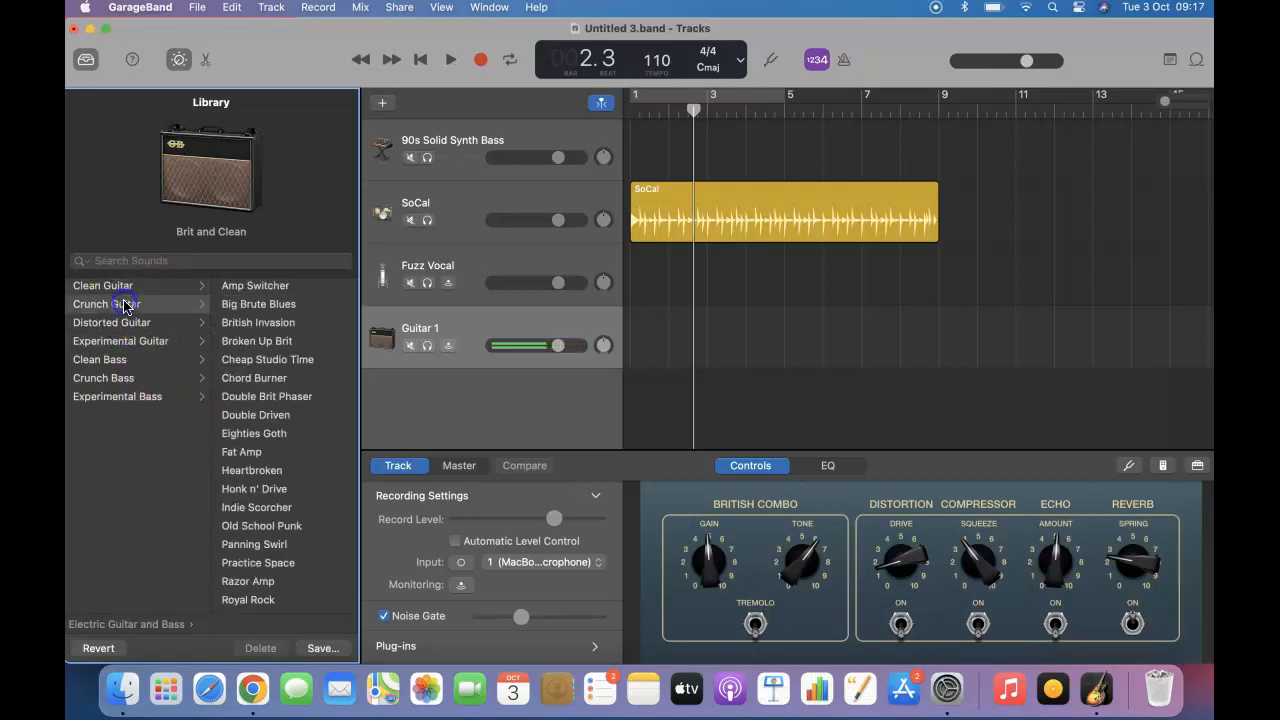
Try the Acoustic Guitar sounds on the guitar track from Echo Strum to Sharp Chorus, keep Sharp Chorus, and check the Effects category.
left_click(78, 624)
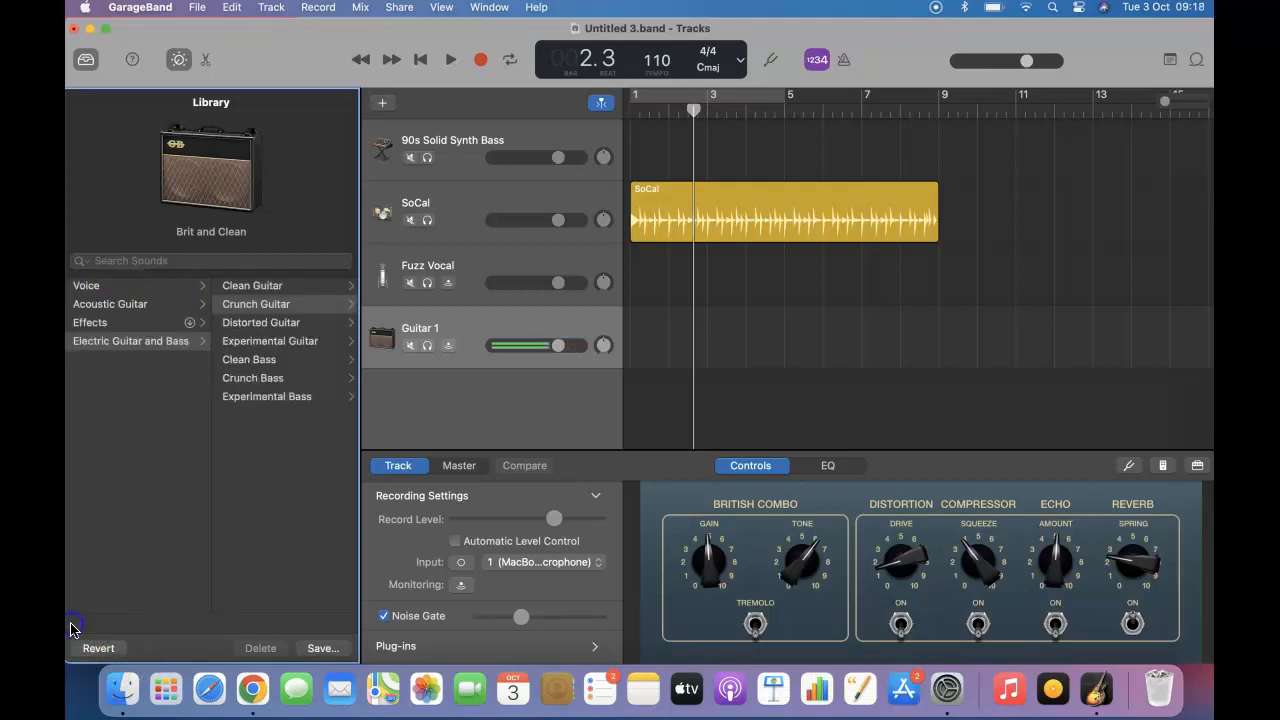
left_click(128, 305)
left_click(256, 286)
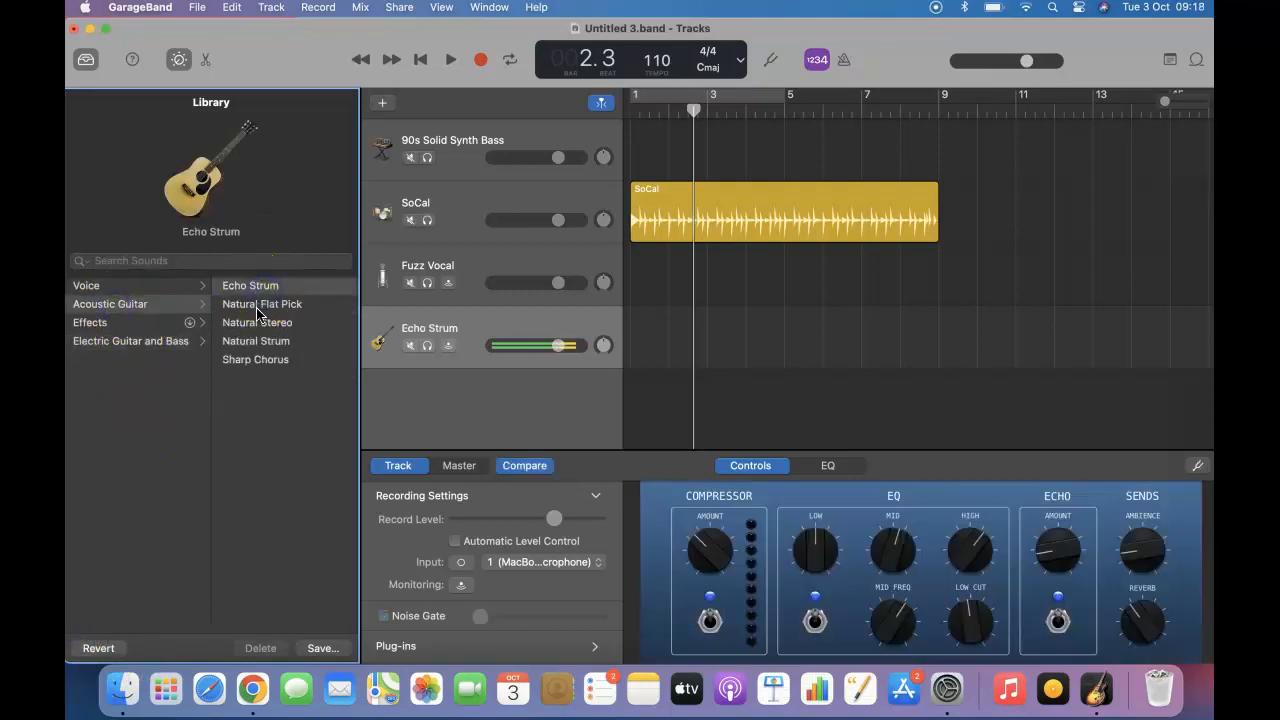
left_click(256, 303)
left_click(253, 323)
left_click(254, 341)
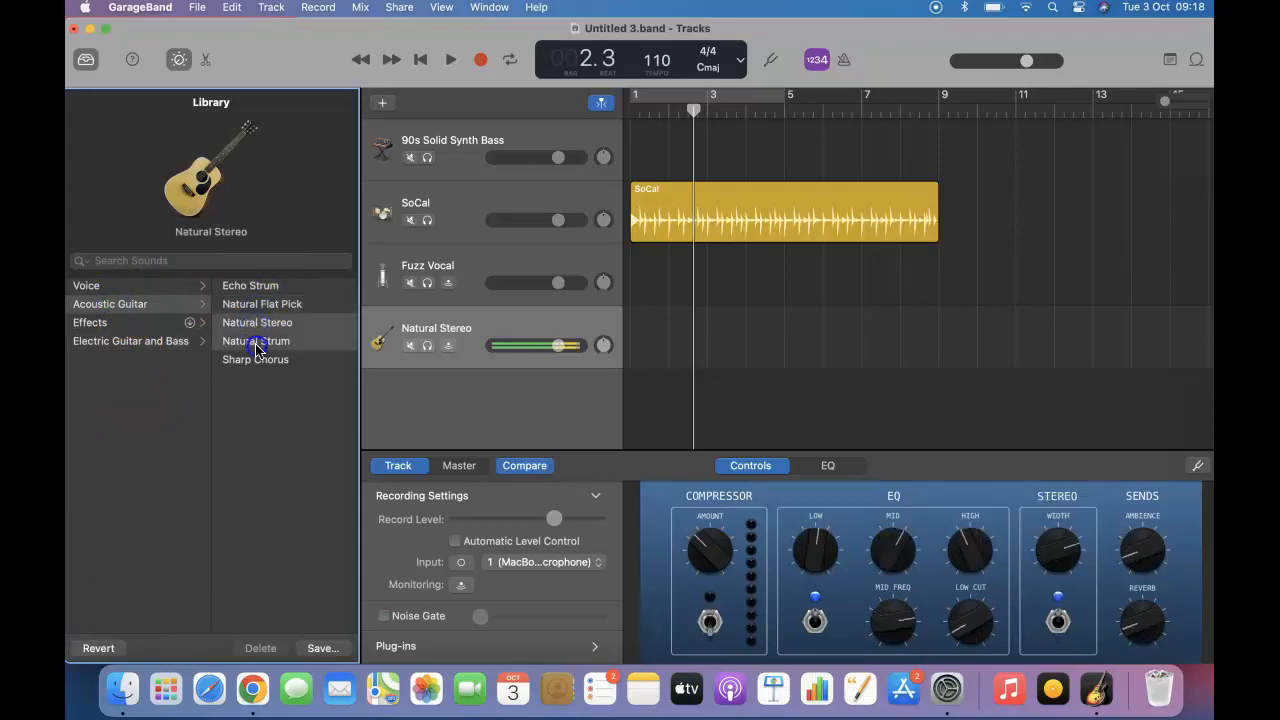
left_click(253, 361)
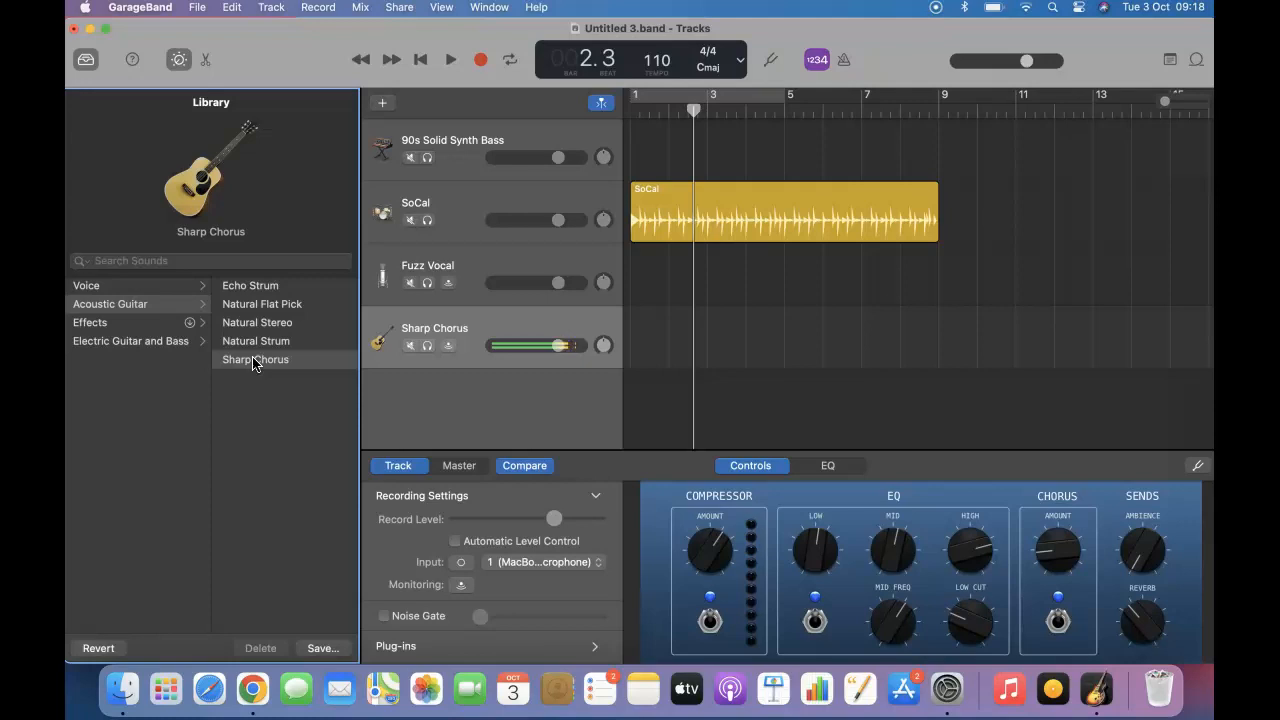
left_click(163, 322)
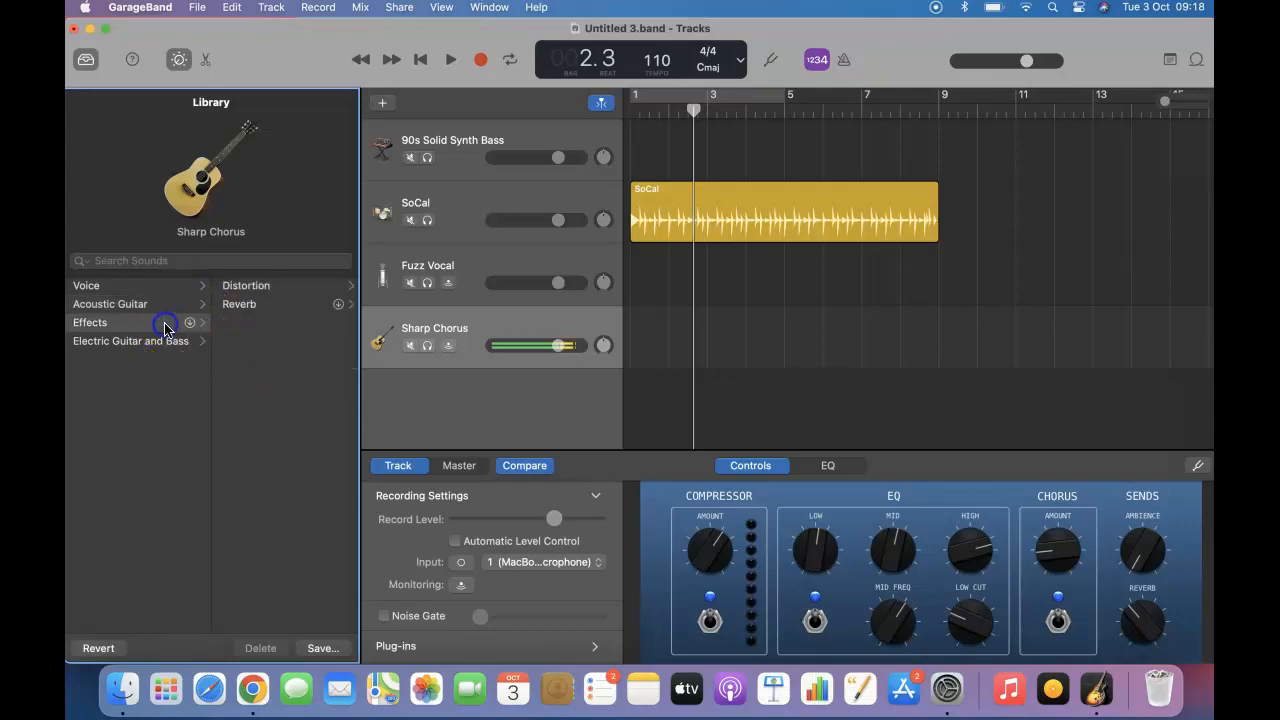
left_click(131, 304)
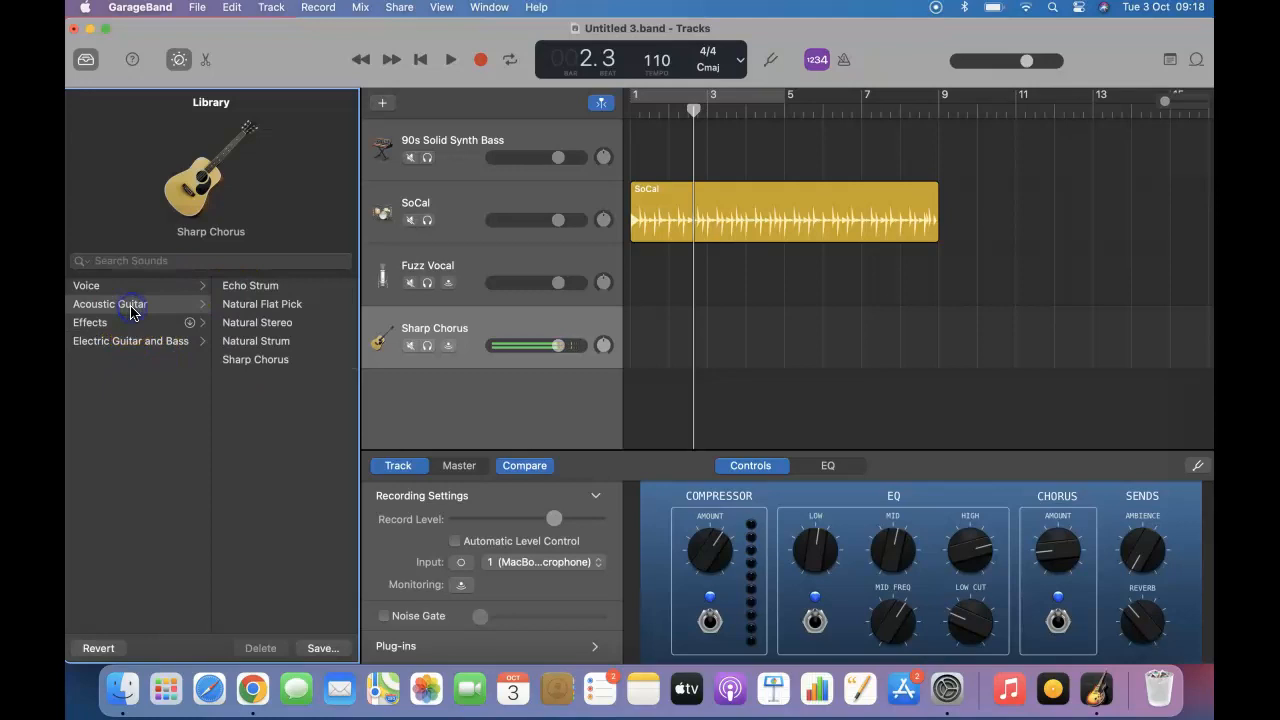